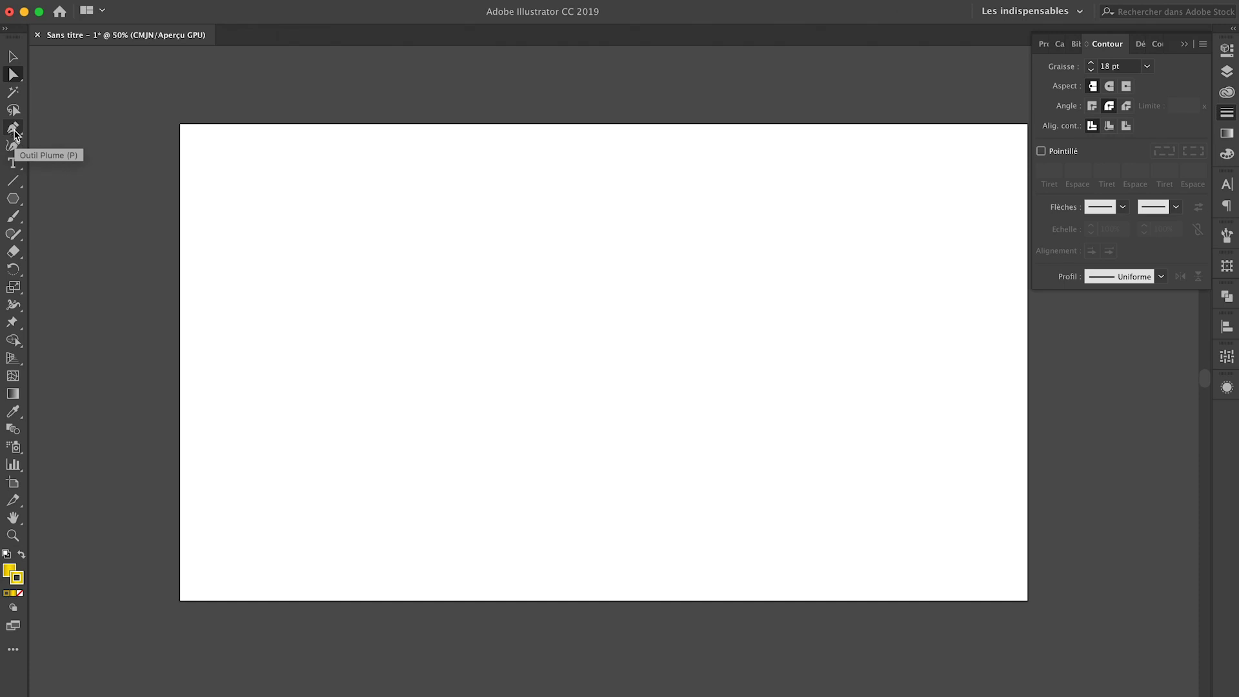
left_click(13, 147)
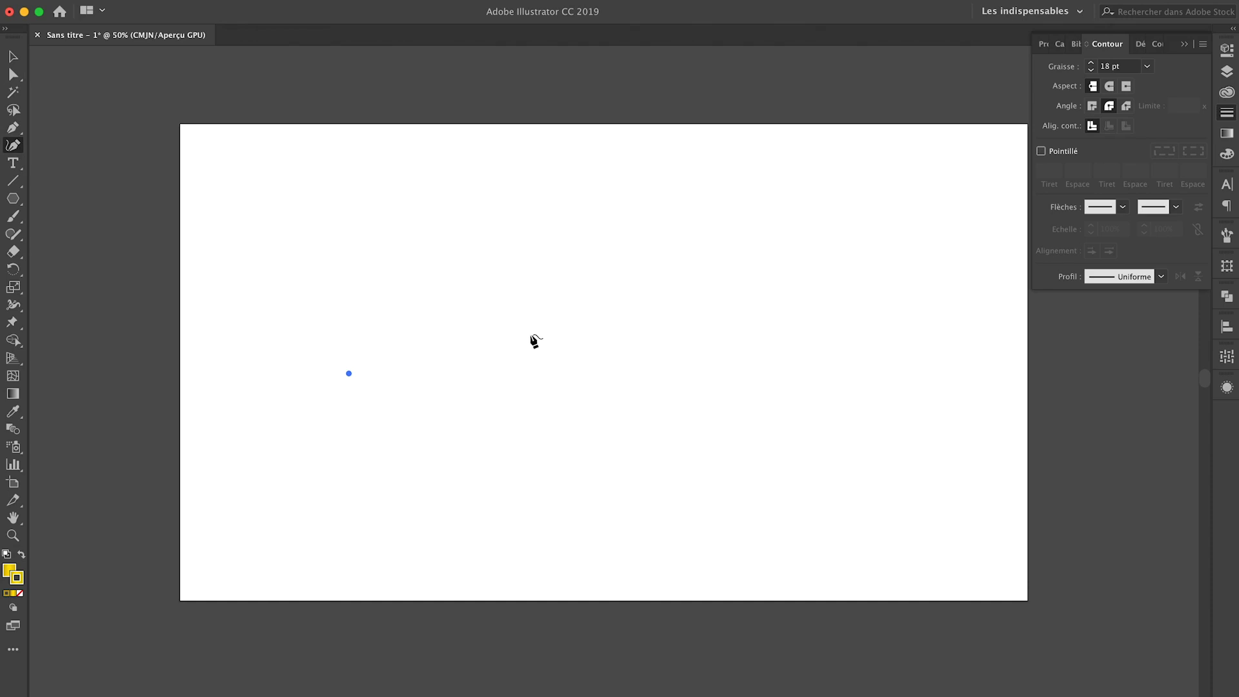
left_click(511, 320)
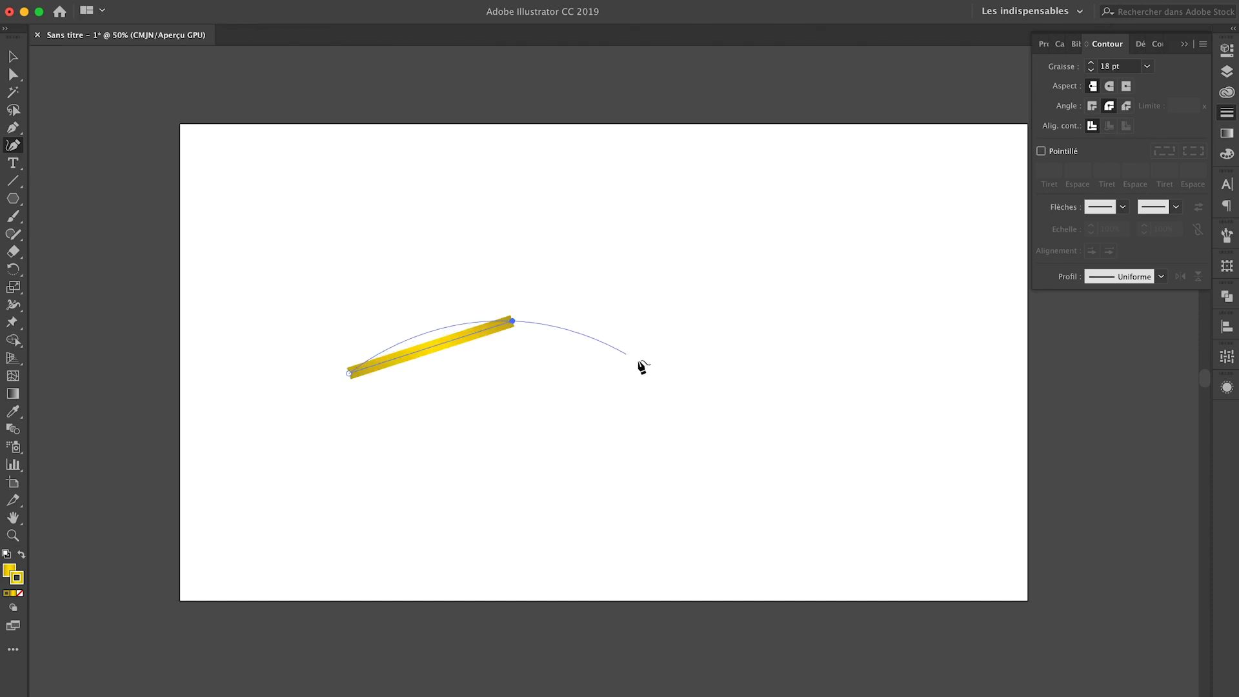
left_click(669, 380)
left_click(760, 307)
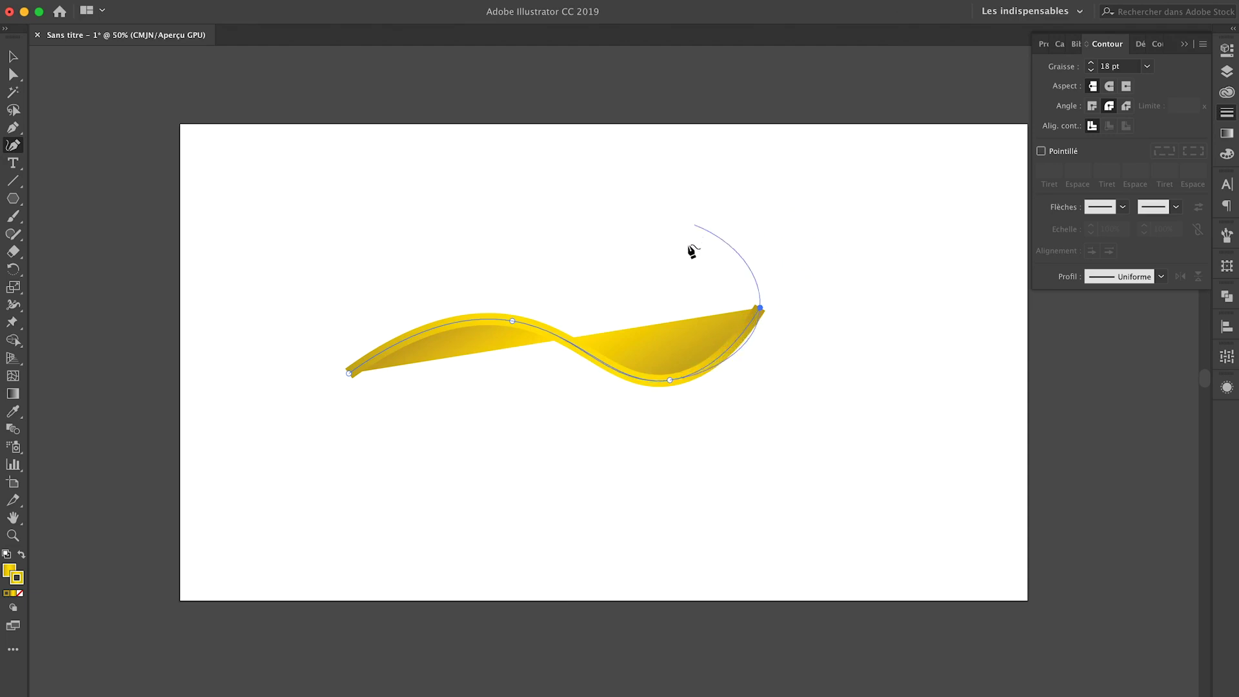
left_click(691, 311)
left_click(770, 373)
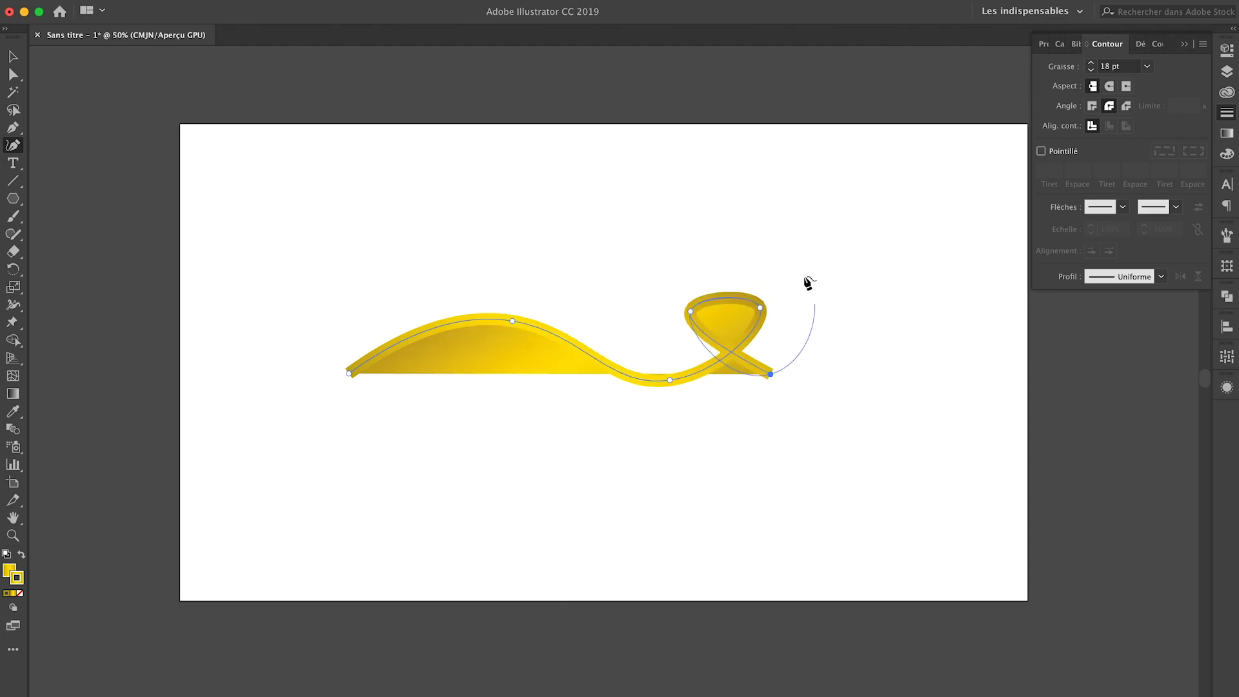
left_click(801, 272)
left_click(694, 207)
left_click(800, 172)
left_click(920, 275)
left_click(876, 358)
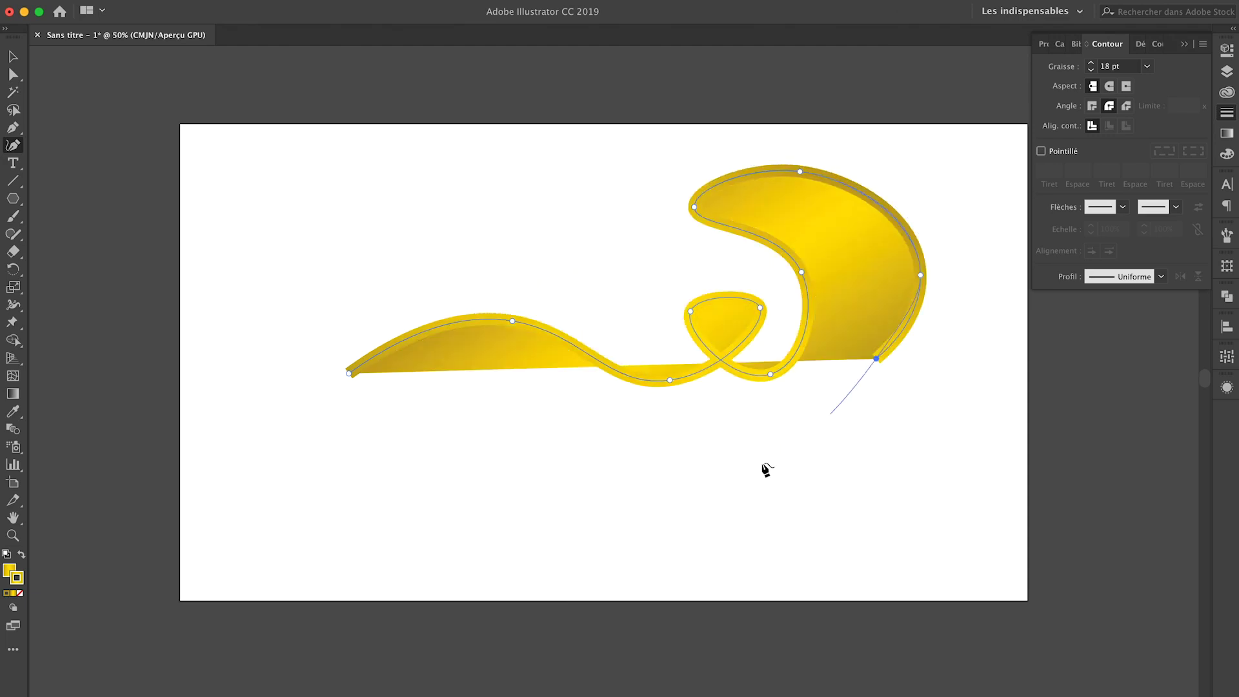
left_click(756, 465)
left_click(13, 56)
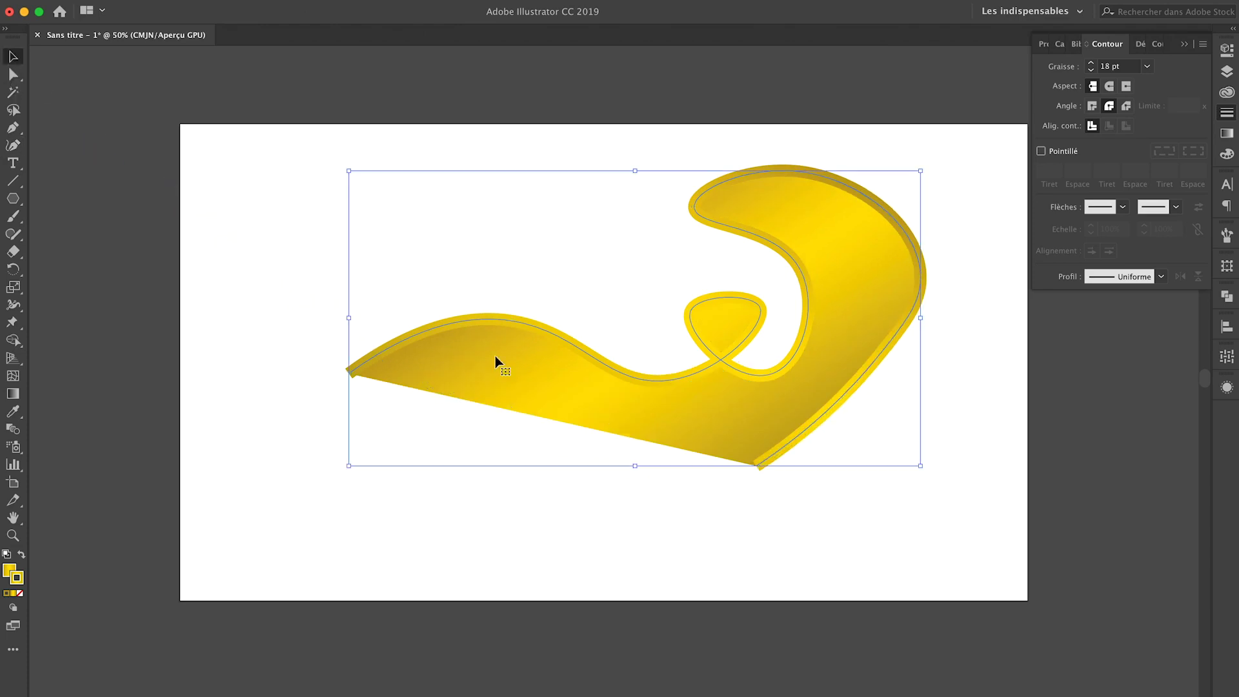
key("Delete")
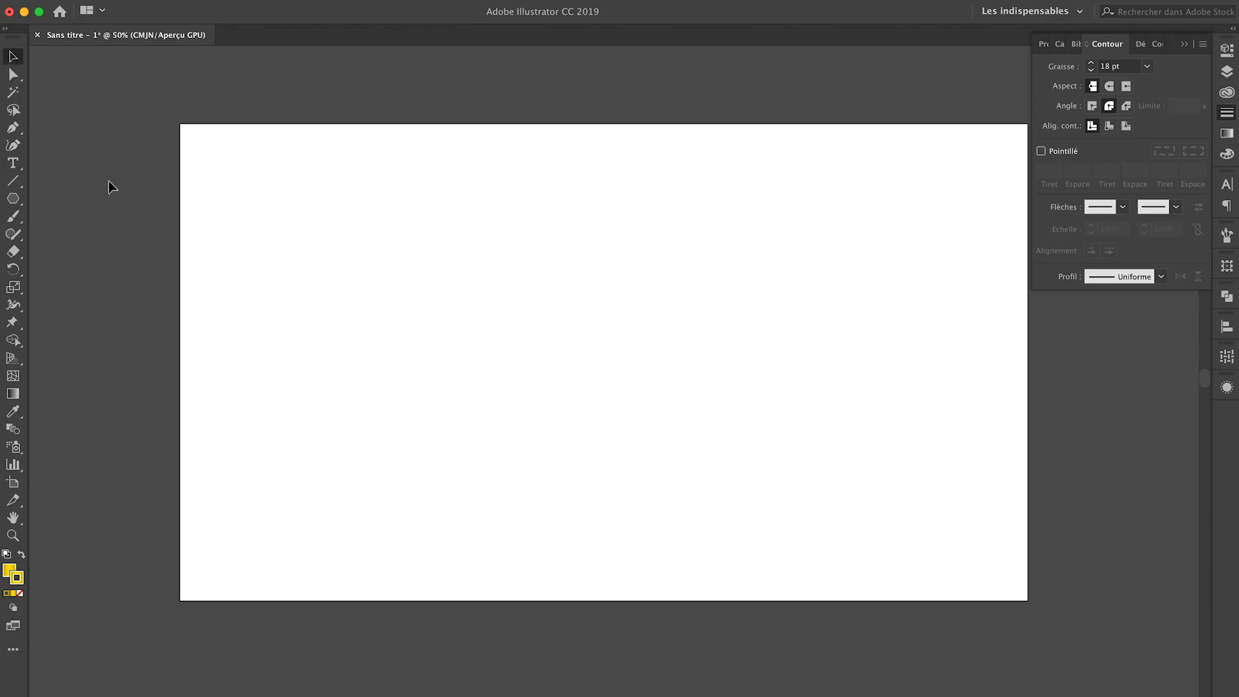
left_click(14, 129)
Draw an open ear-shaped outline with three curved Pen anchors and set its fill to None
left_click_drag(587, 227, 526, 245)
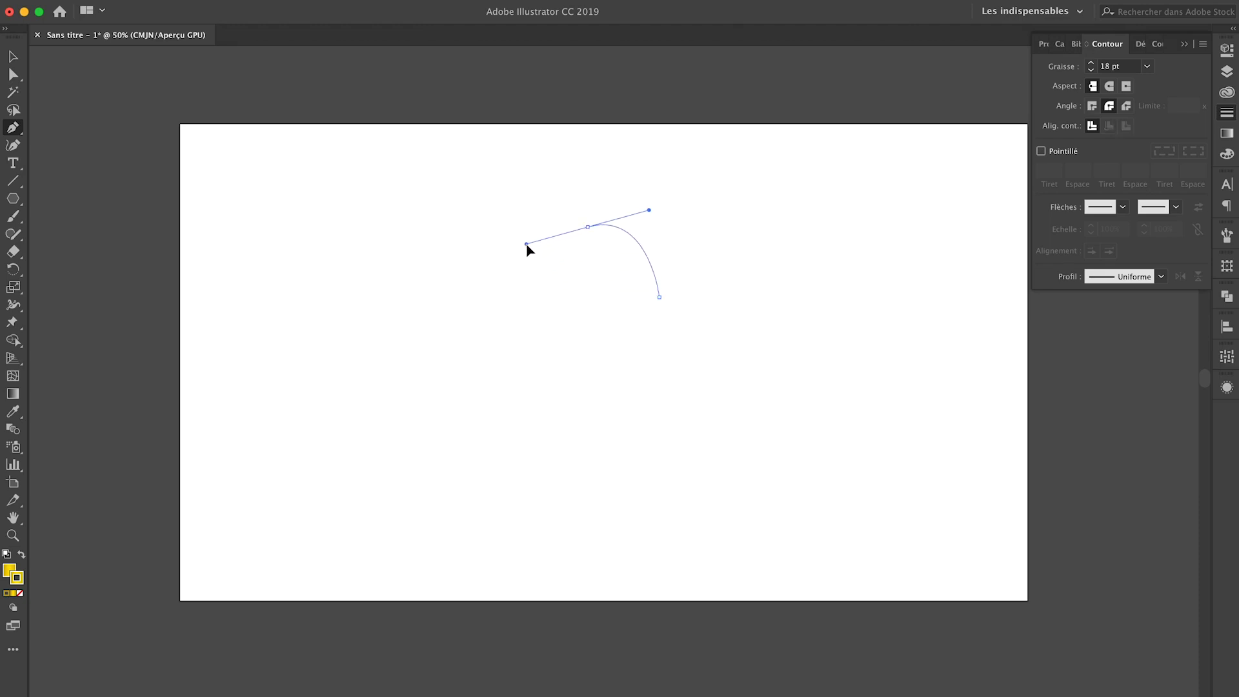
mouse_move(553, 349)
left_mouse_down()
mouse_move(618, 436)
mouse_move(618, 460)
mouse_move(679, 428)
left_mouse_up()
left_click_drag(668, 378, 656, 350)
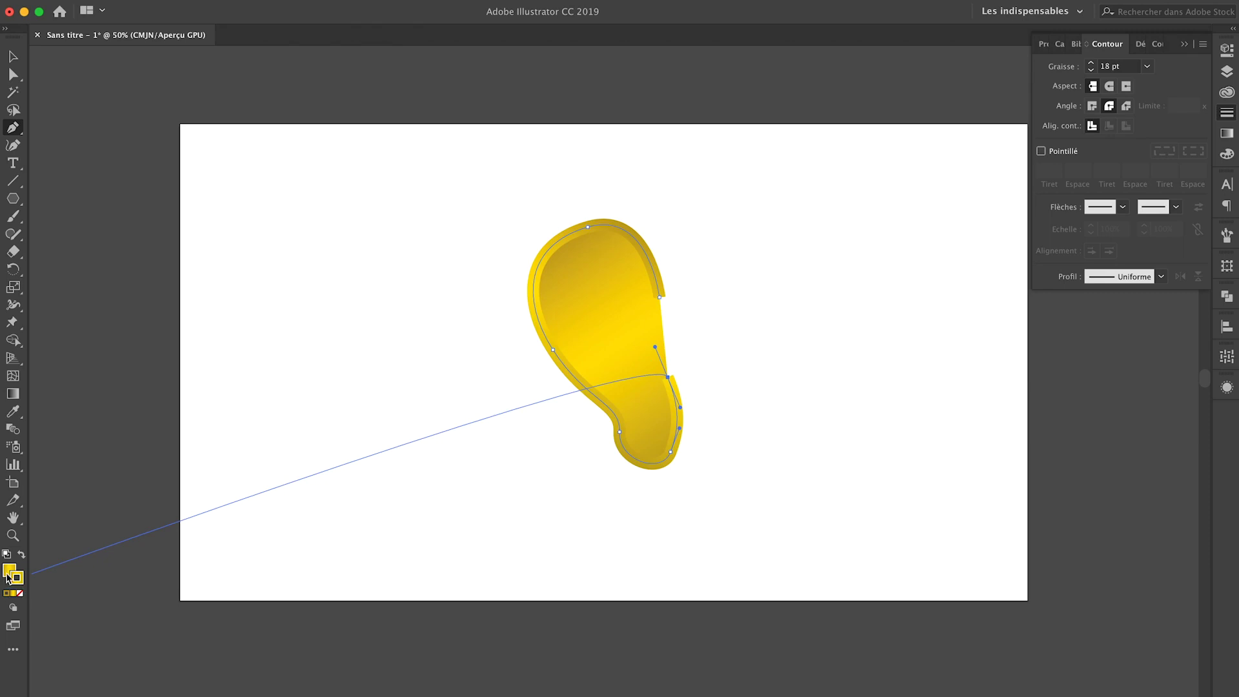
left_click(9, 575)
left_click(19, 593)
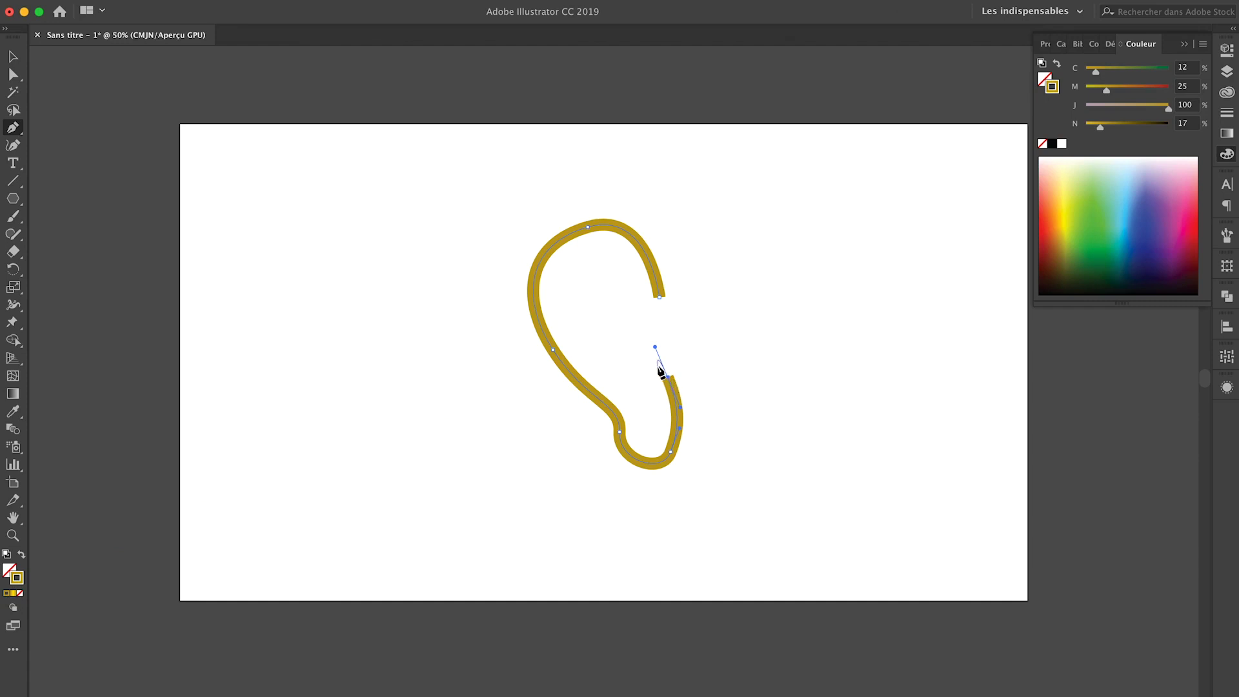
Reshape the ear outline by adjusting its top, left-side and lower anchor points
left_click(13, 56)
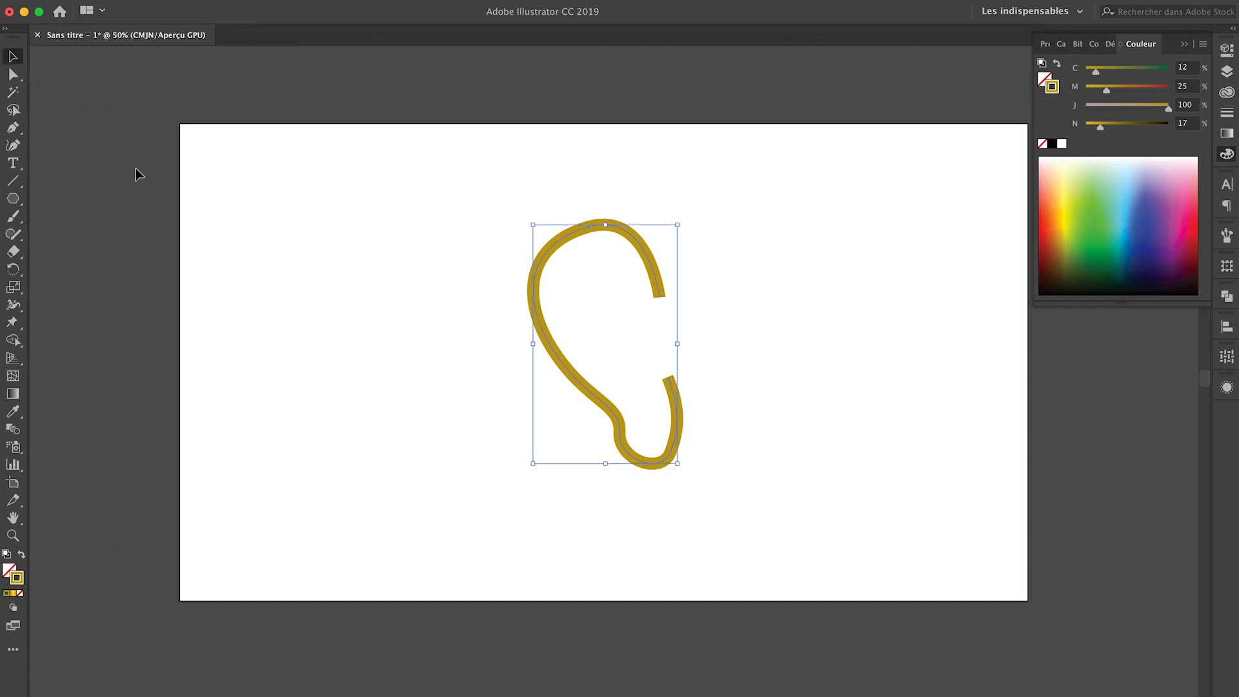
left_click(14, 76)
left_click_drag(552, 352, 540, 343)
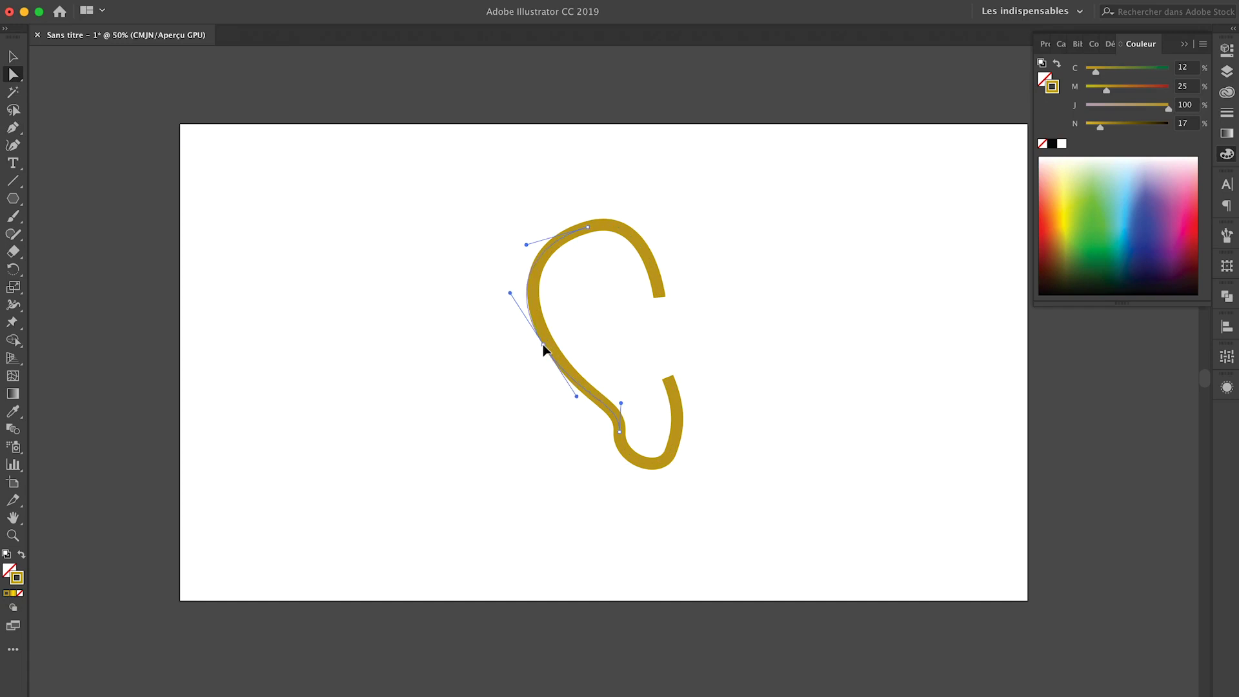
mouse_move(590, 229)
left_mouse_down()
mouse_move(575, 223)
mouse_move(670, 215)
left_mouse_up()
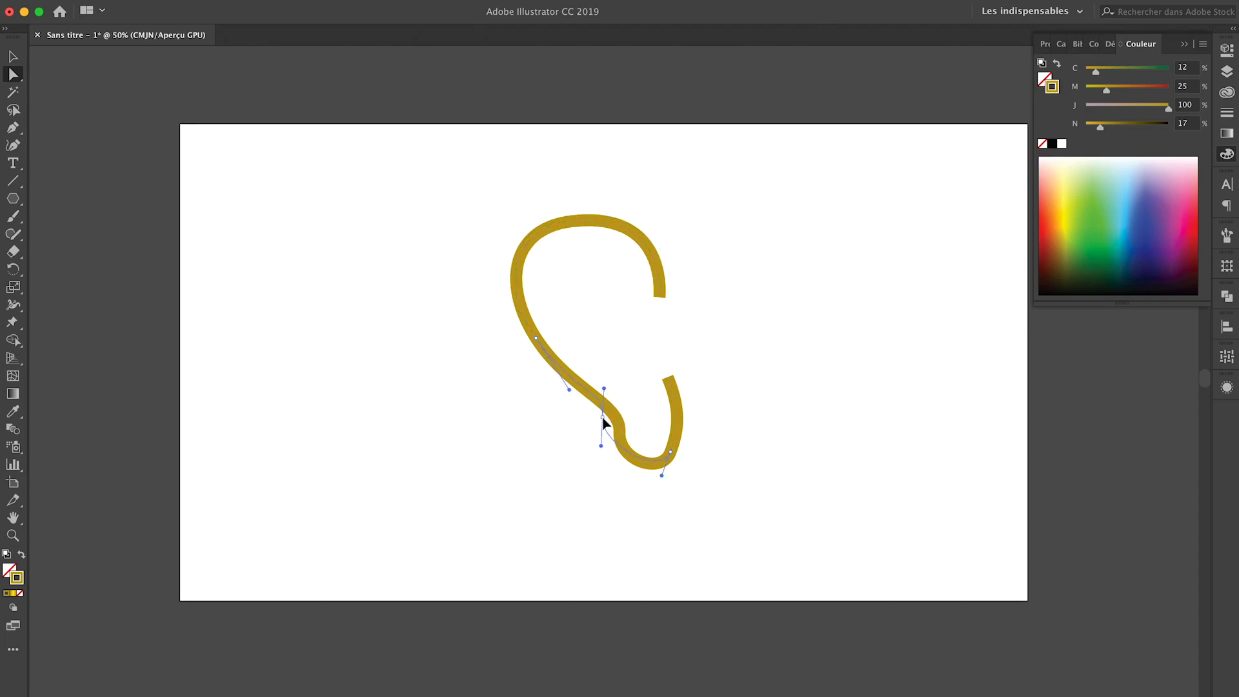
left_click_drag(611, 432, 611, 470)
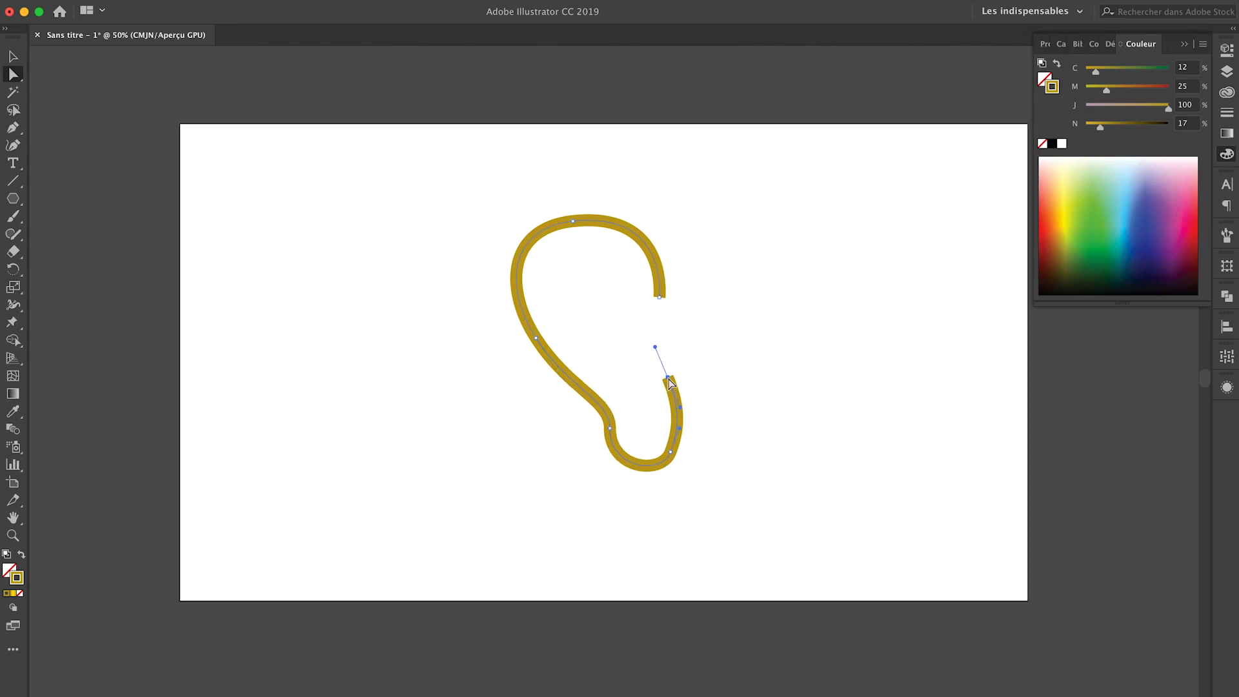
left_click_drag(674, 393, 672, 389)
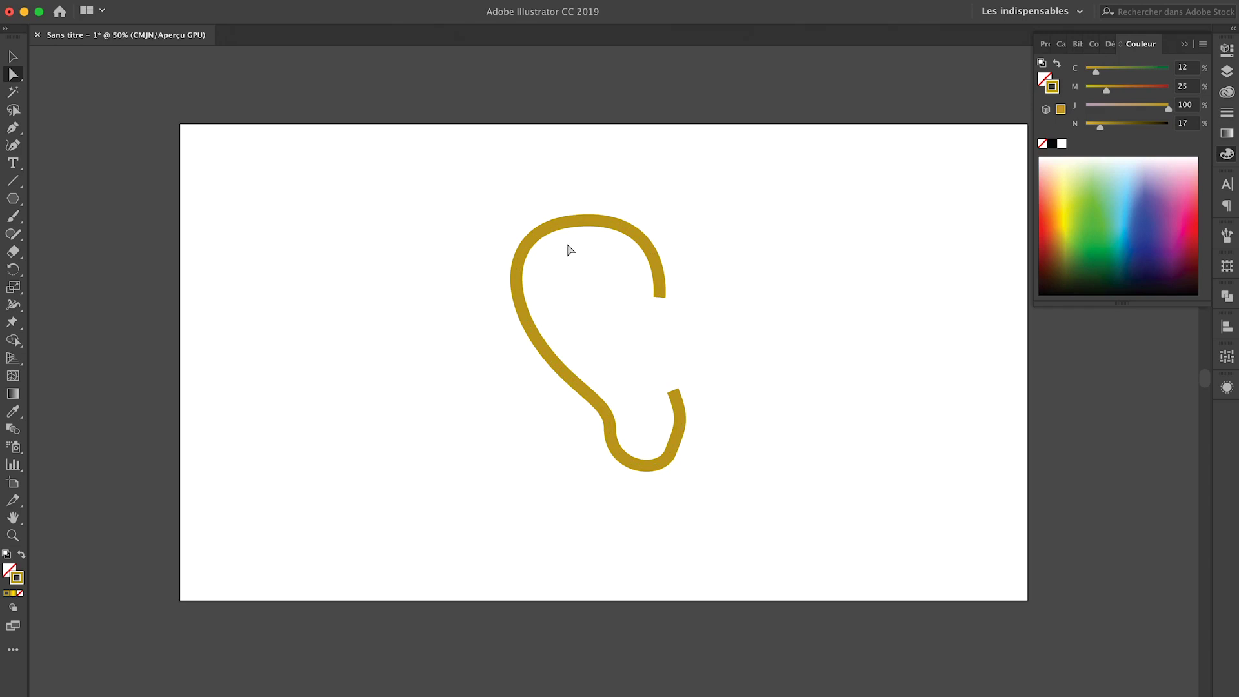
Draw two small inner-ear curves inside the outline, then marquee-select the whole ear
left_click(15, 129)
left_click(630, 310)
left_click_drag(601, 260, 601, 234)
left_click(577, 239)
left_click(14, 57)
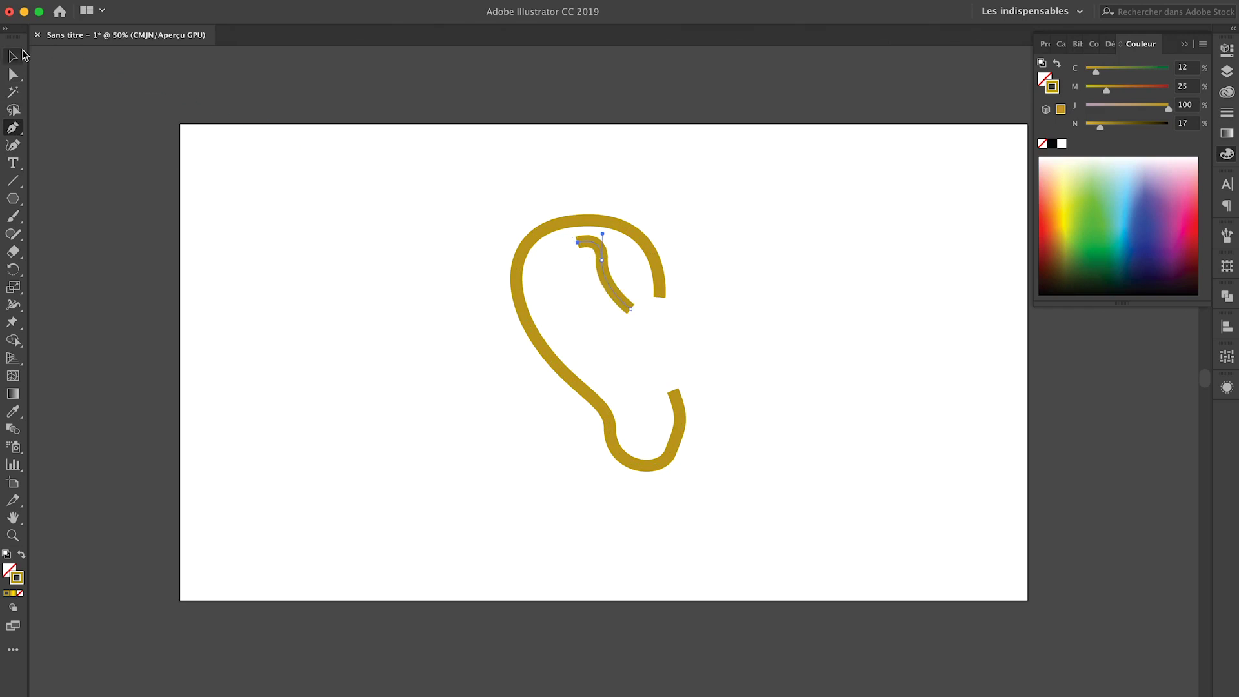
left_click(213, 240)
left_click(14, 127)
left_click(659, 356)
left_click(14, 57)
left_click(339, 273)
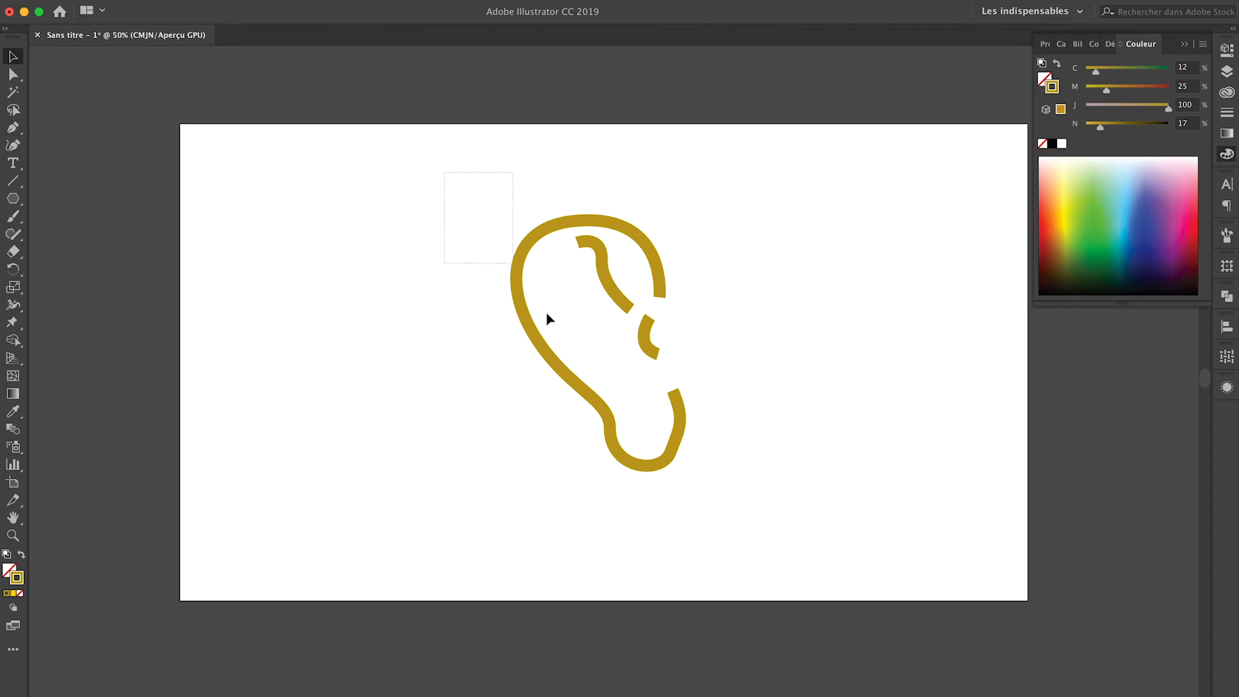
left_click_drag(547, 318, 753, 541)
Delete the ear drawing and place the first three corner points of a new gold path
key("Delete")
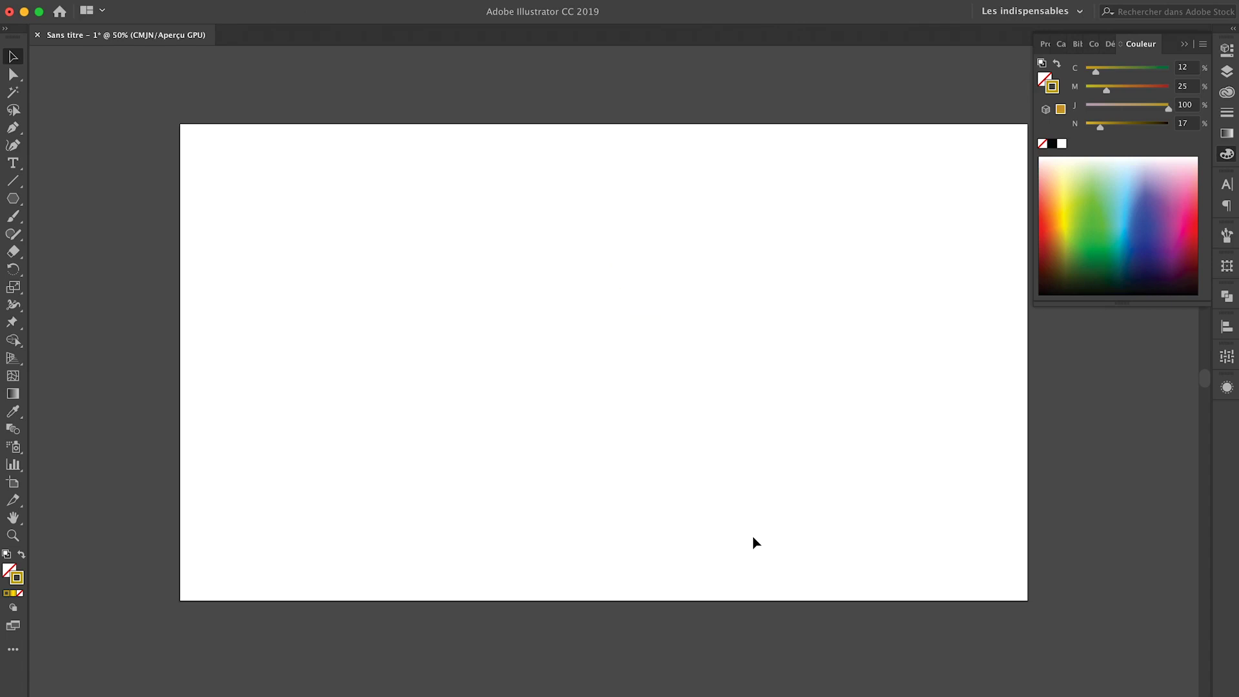
left_click(14, 129)
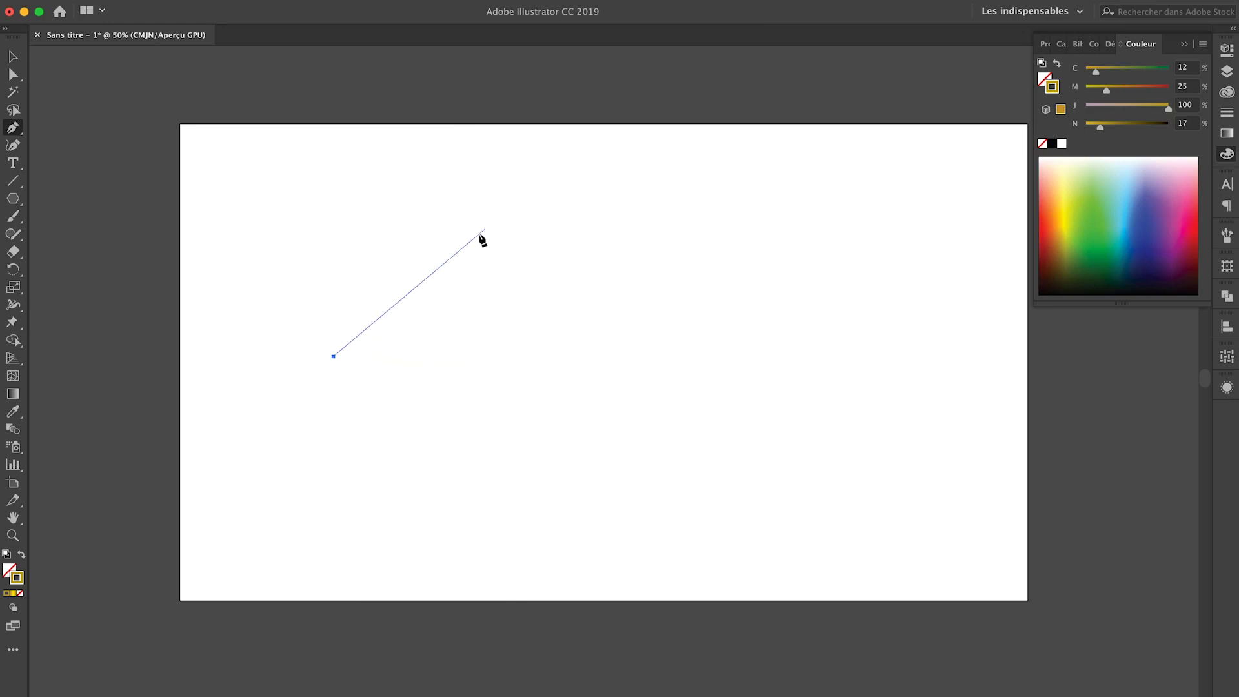
left_click(518, 205)
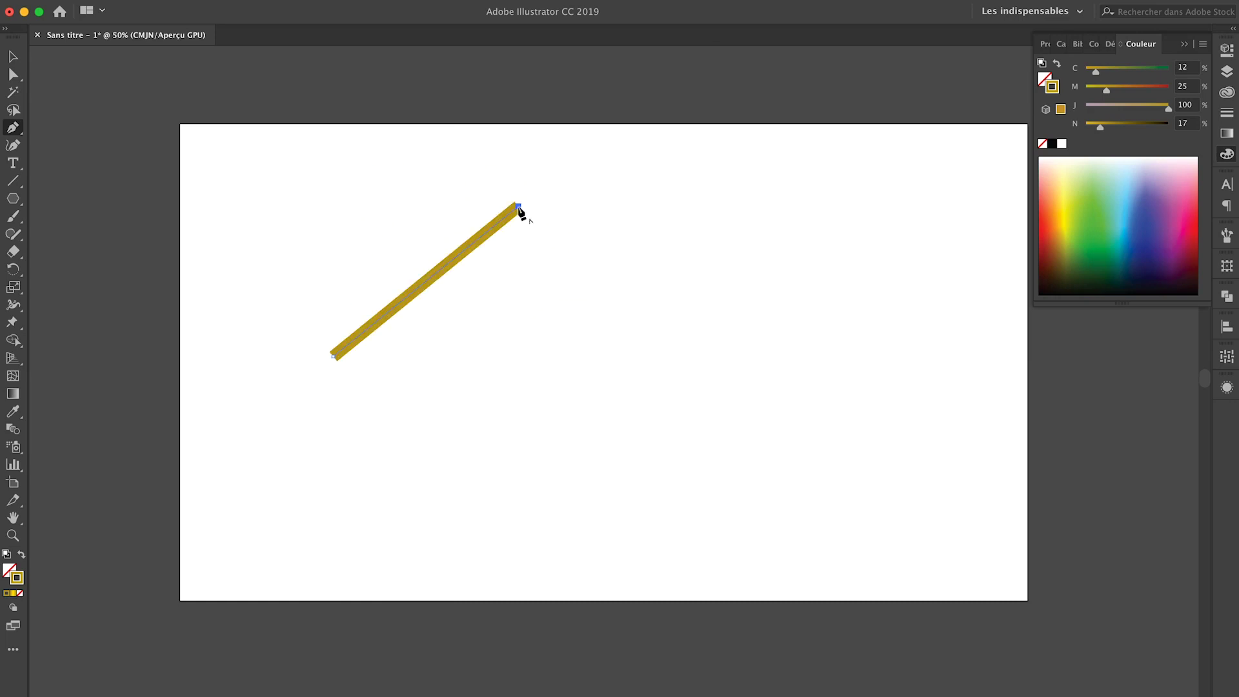
left_click(678, 292)
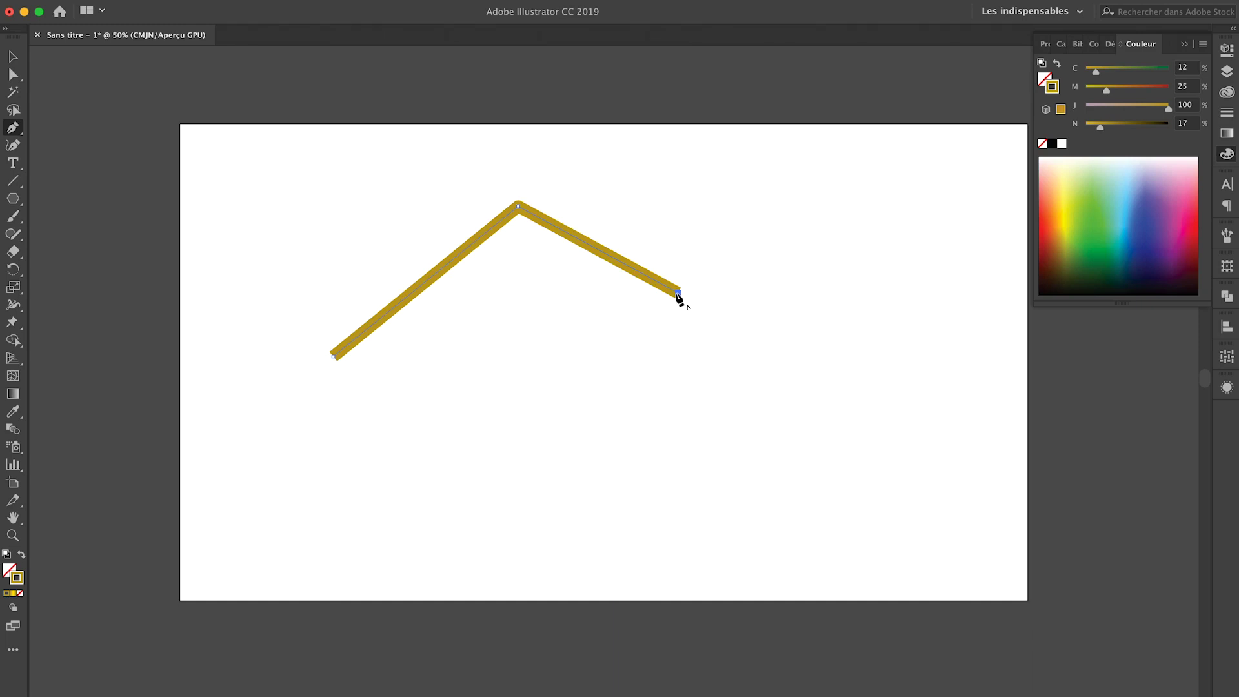
left_click(611, 457)
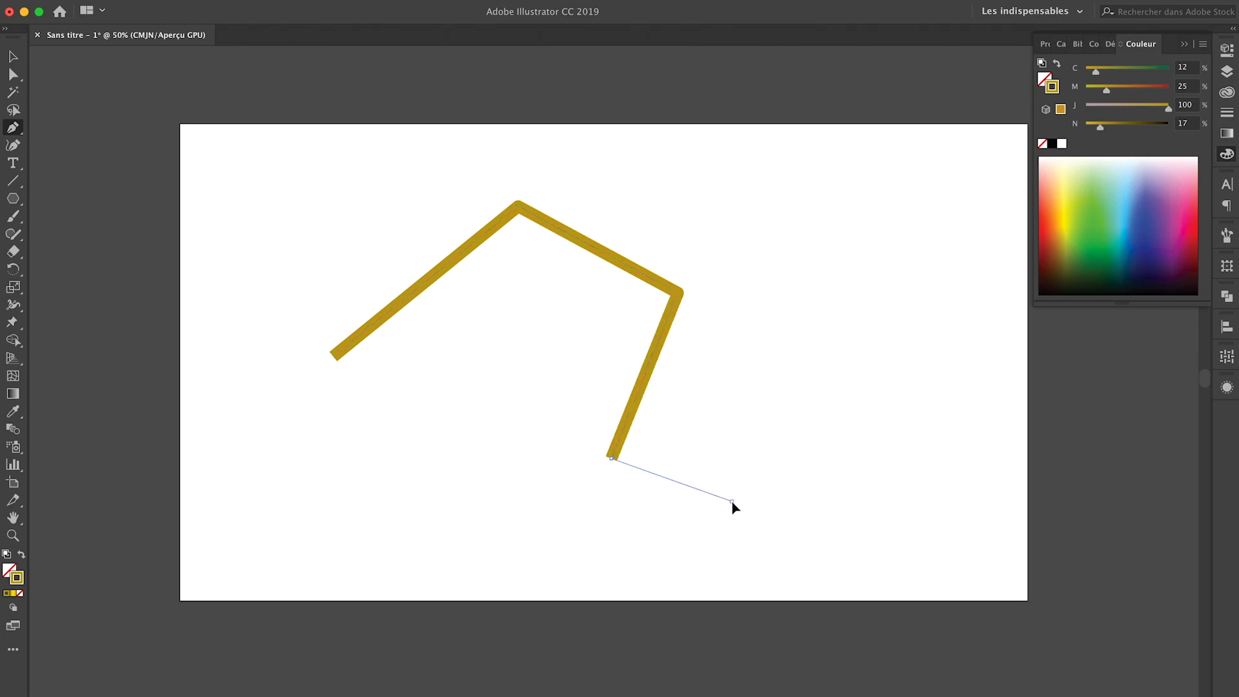
Add four more corners, close the jagged polygon at its start point, then delete it
left_click(732, 501)
left_click(478, 536)
left_click(432, 379)
left_click(316, 416)
left_click(332, 355)
left_click(14, 58)
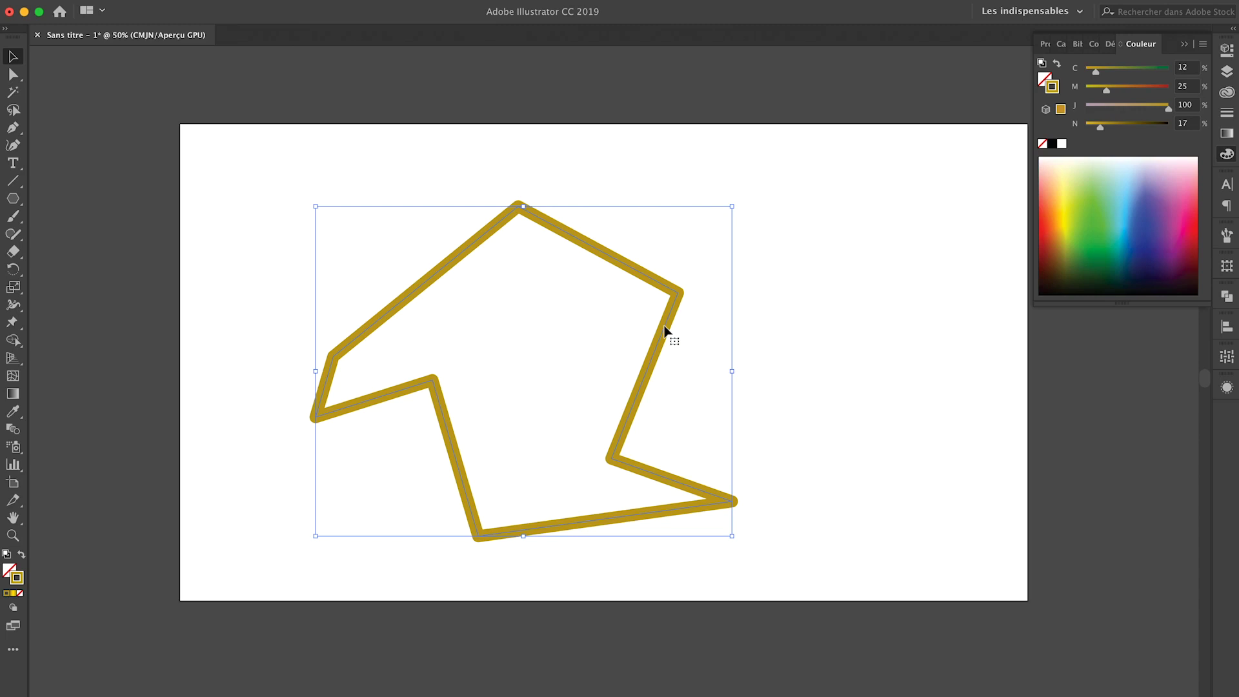
key("Delete")
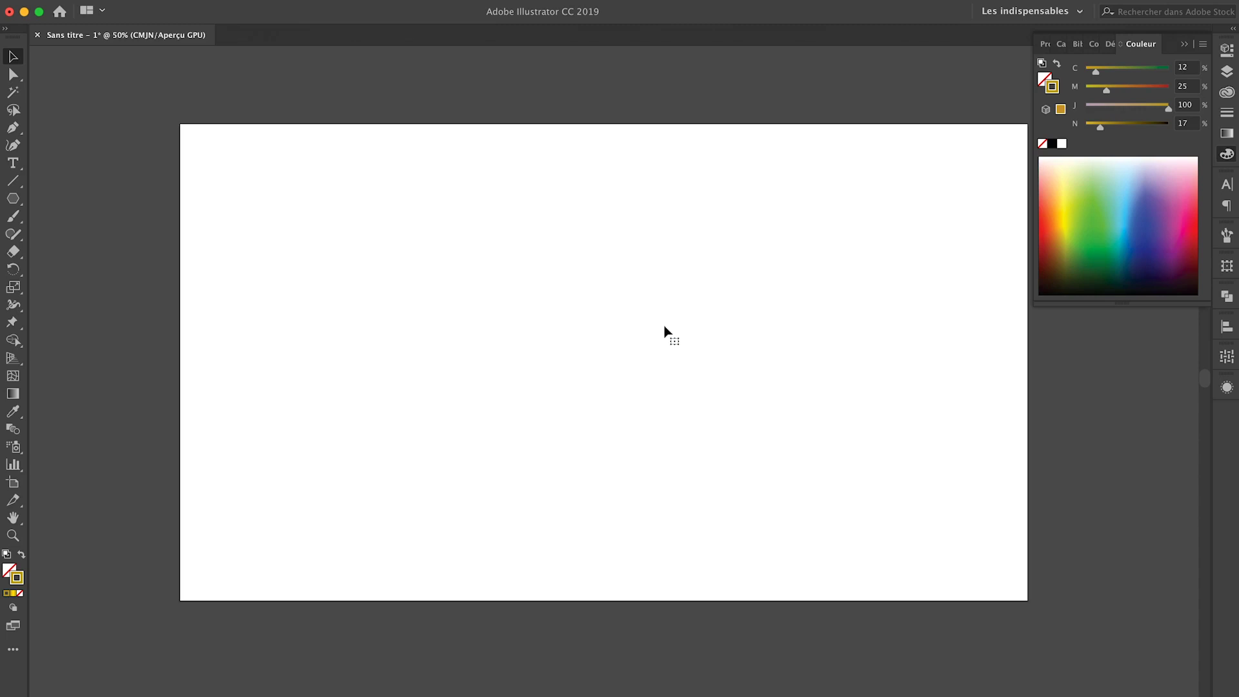
Draw a gold wave stroke with curved anchors forming two crests and a dip
left_click(13, 129)
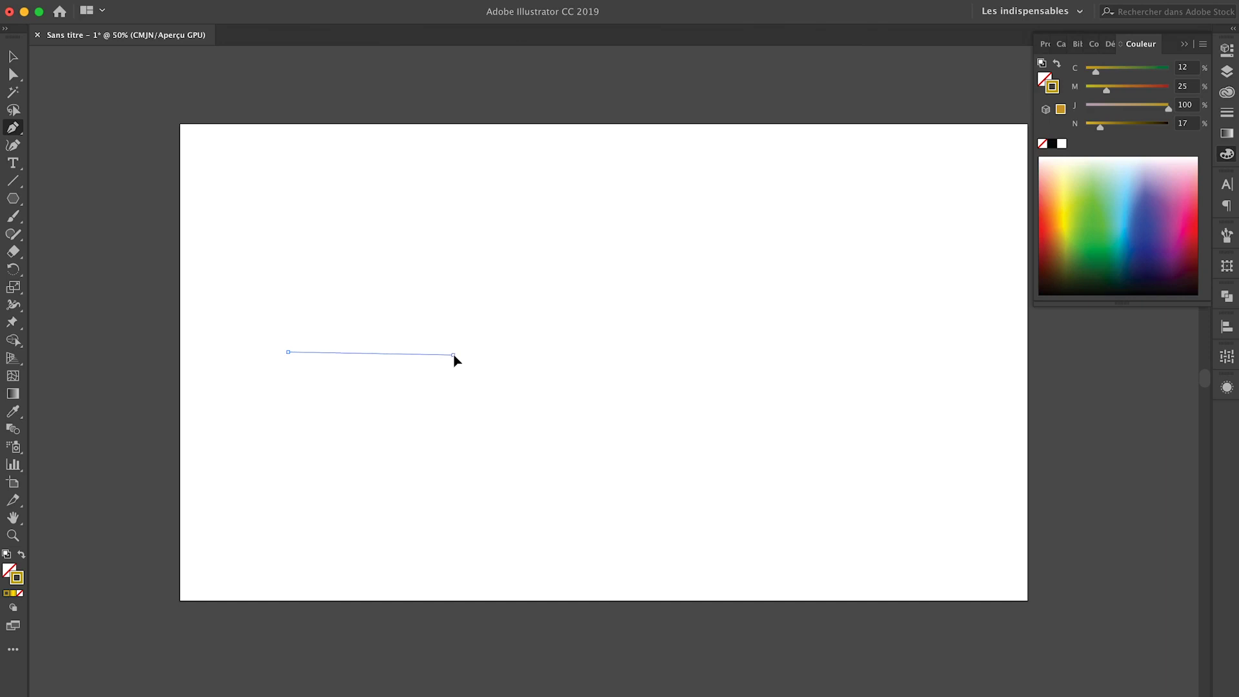
mouse_move(454, 355)
left_mouse_down()
mouse_move(520, 432)
mouse_move(548, 275)
mouse_move(377, 356)
mouse_move(501, 242)
mouse_move(564, 235)
mouse_move(606, 258)
mouse_move(550, 192)
mouse_move(562, 334)
mouse_move(556, 437)
mouse_move(538, 462)
mouse_move(550, 504)
mouse_move(520, 505)
mouse_move(545, 517)
mouse_move(525, 437)
mouse_move(541, 445)
left_mouse_up()
left_click(627, 359)
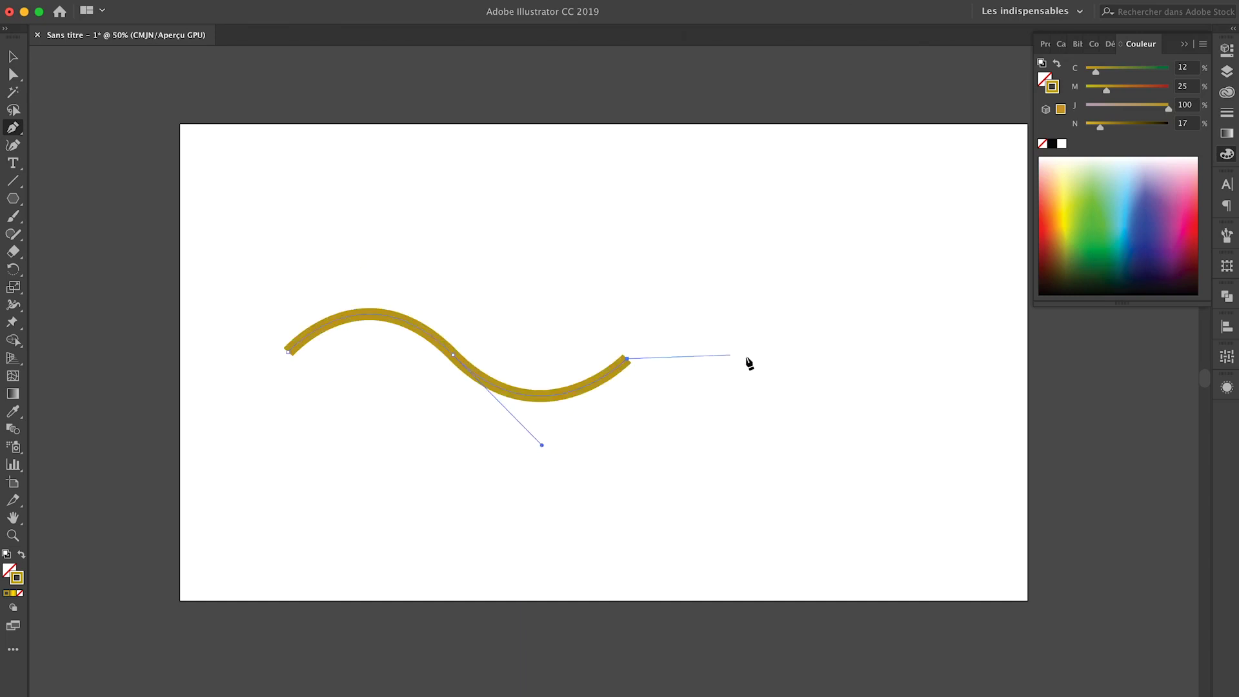
mouse_move(797, 356)
left_mouse_down()
mouse_move(918, 439)
mouse_move(894, 454)
left_mouse_up()
left_click(13, 56)
Nudge the wave slightly down and to the right in two small moves
left_click(455, 194)
left_click_drag(606, 374, 636, 384)
left_click(596, 238)
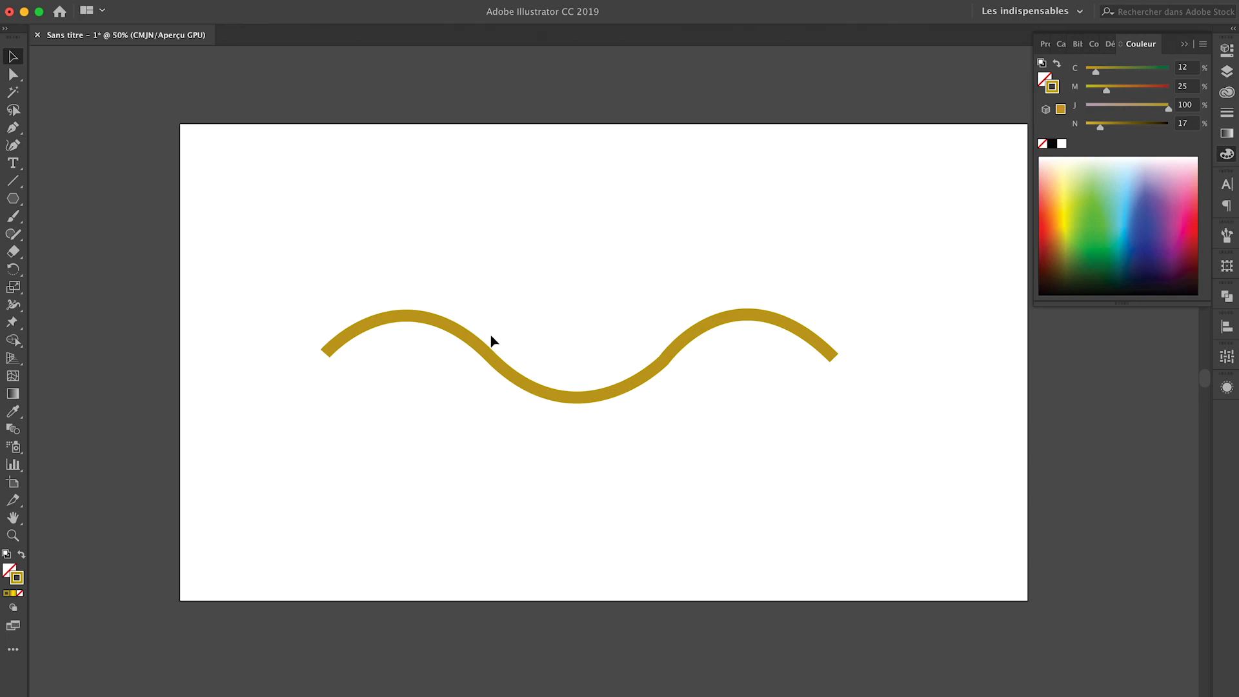
left_click_drag(478, 344, 482, 353)
left_click(485, 266)
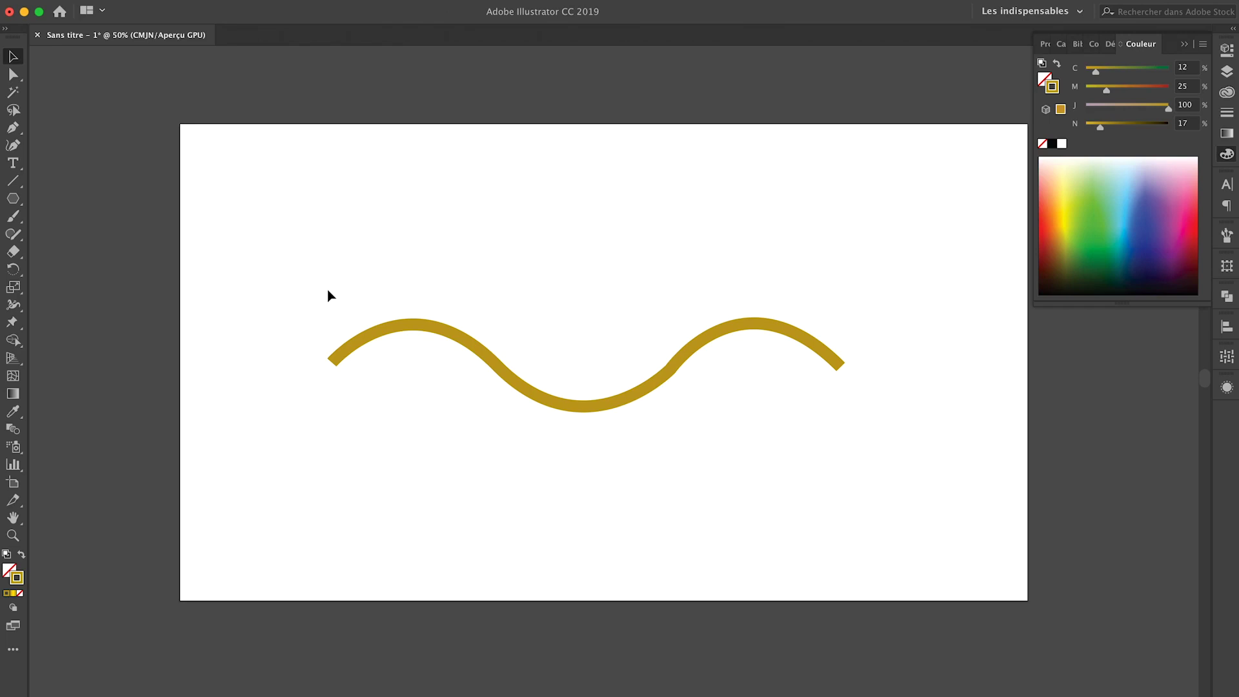
Draw a closed upward-pointing triangle above the gold wave
left_click(13, 127)
left_click(583, 146)
left_click(485, 262)
left_click(658, 262)
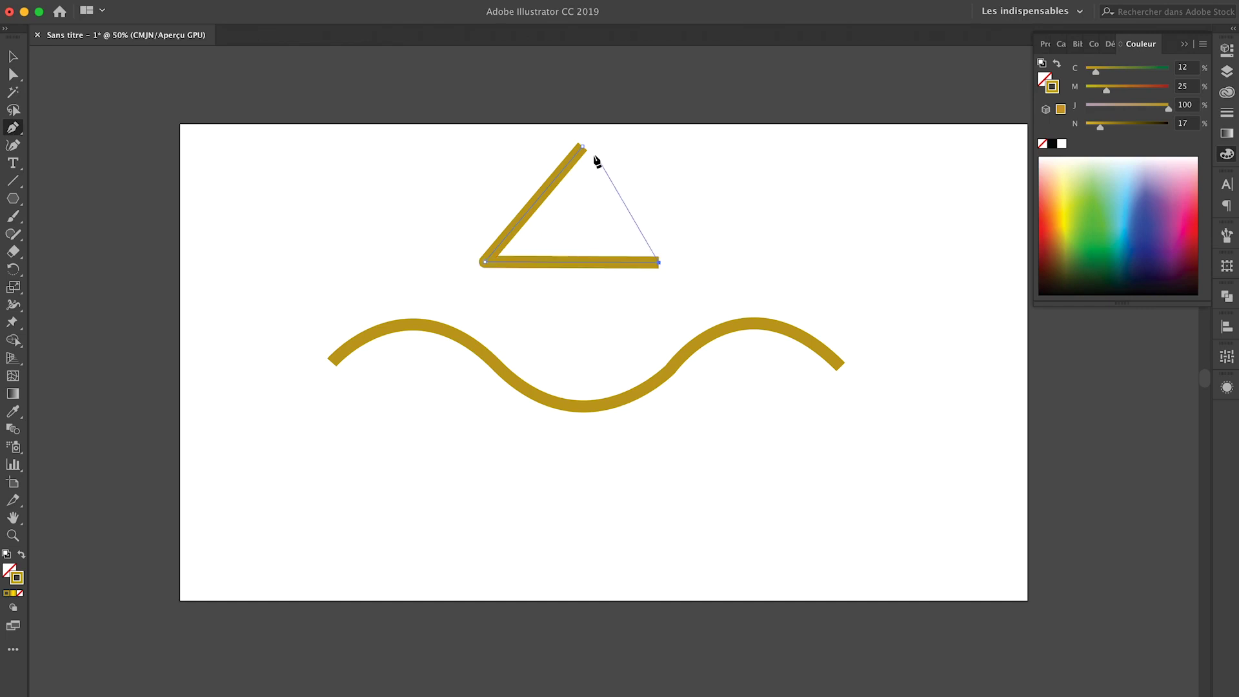
left_click(583, 146)
left_click(14, 58)
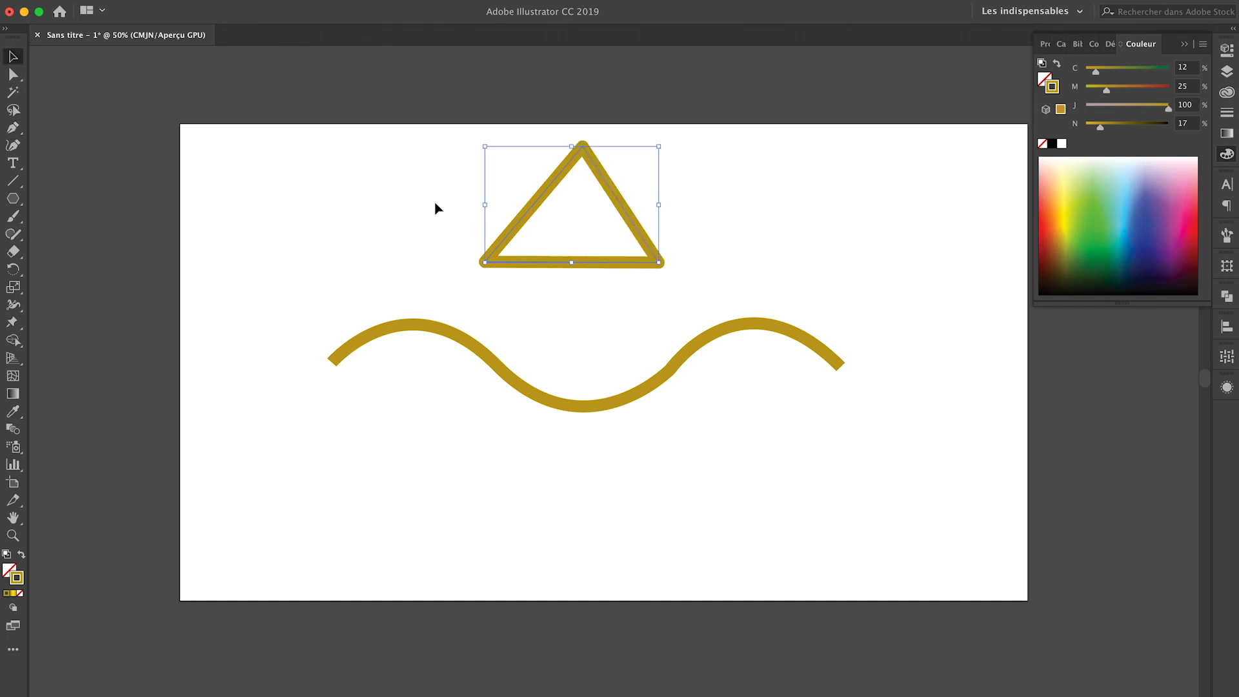
left_click(439, 293)
Give the triangle a dark grey #66635a stroke and move it slightly lower
double_click(16, 583)
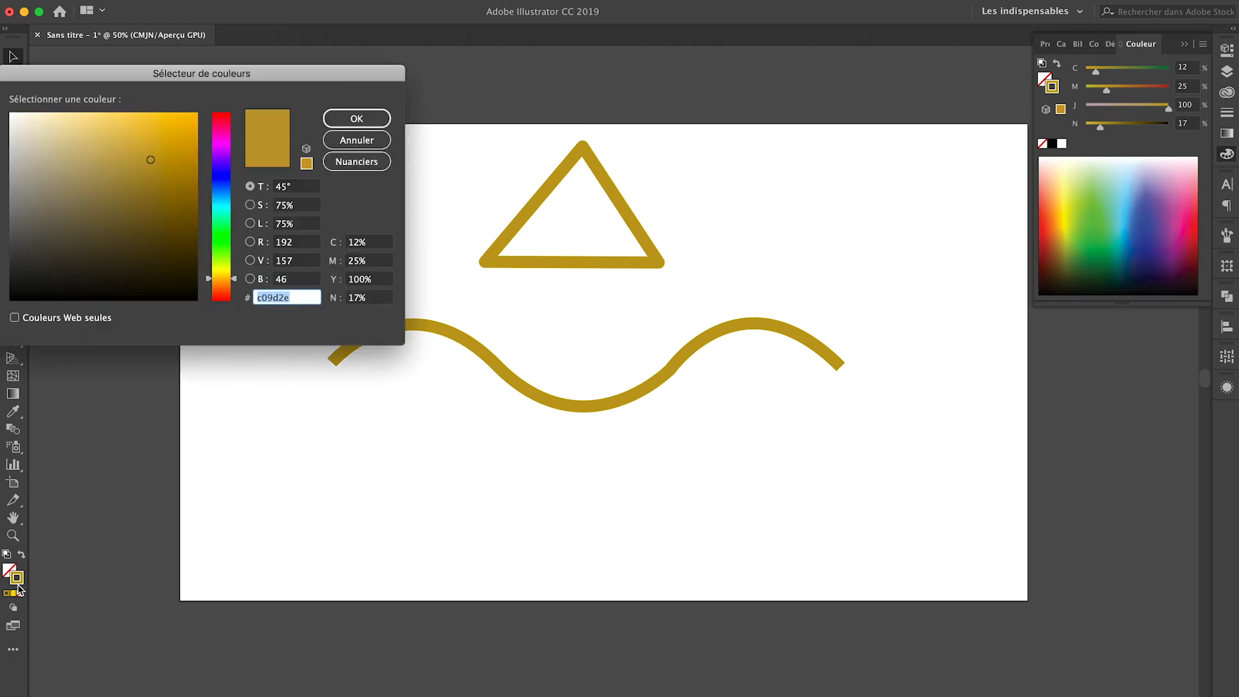
left_click_drag(147, 170, 32, 226)
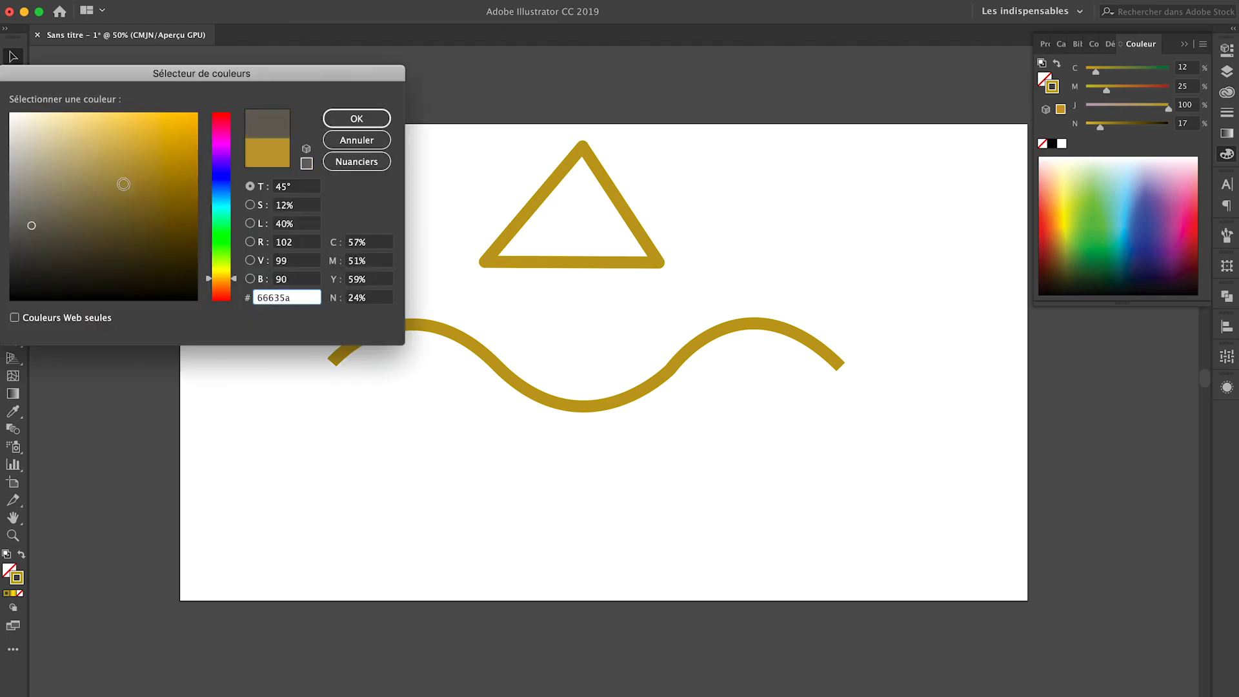
left_click(346, 120)
left_click(521, 222)
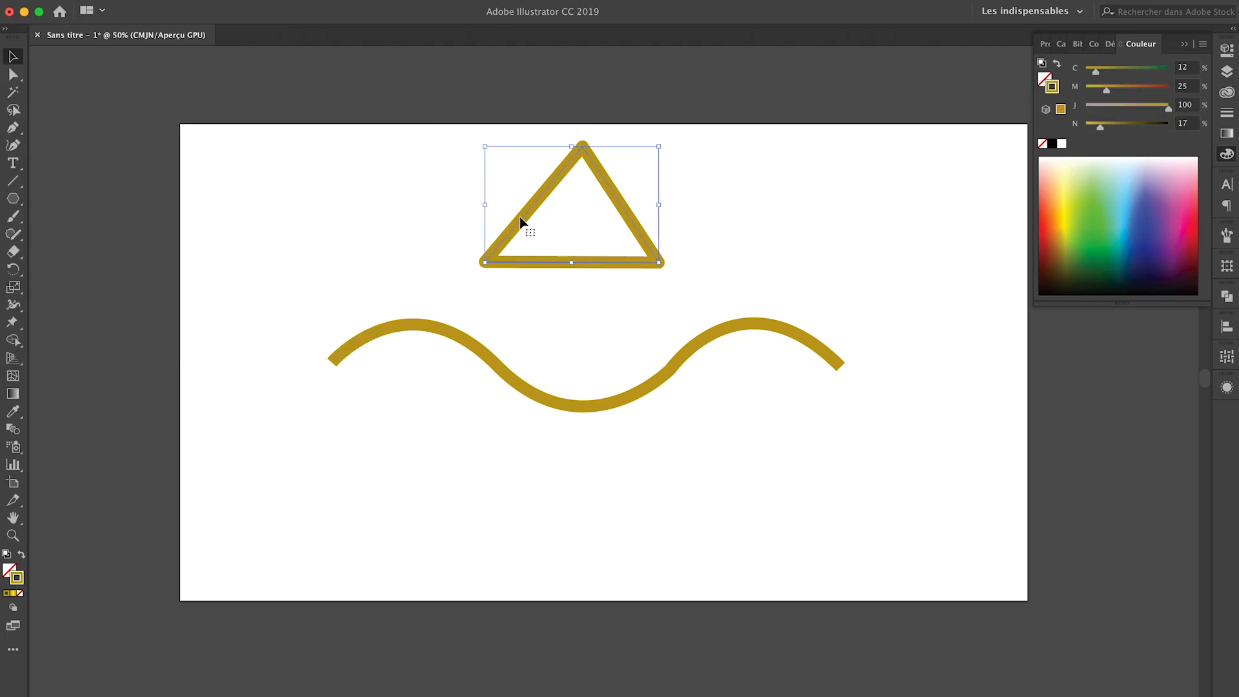
double_click(17, 578)
type("66635a")
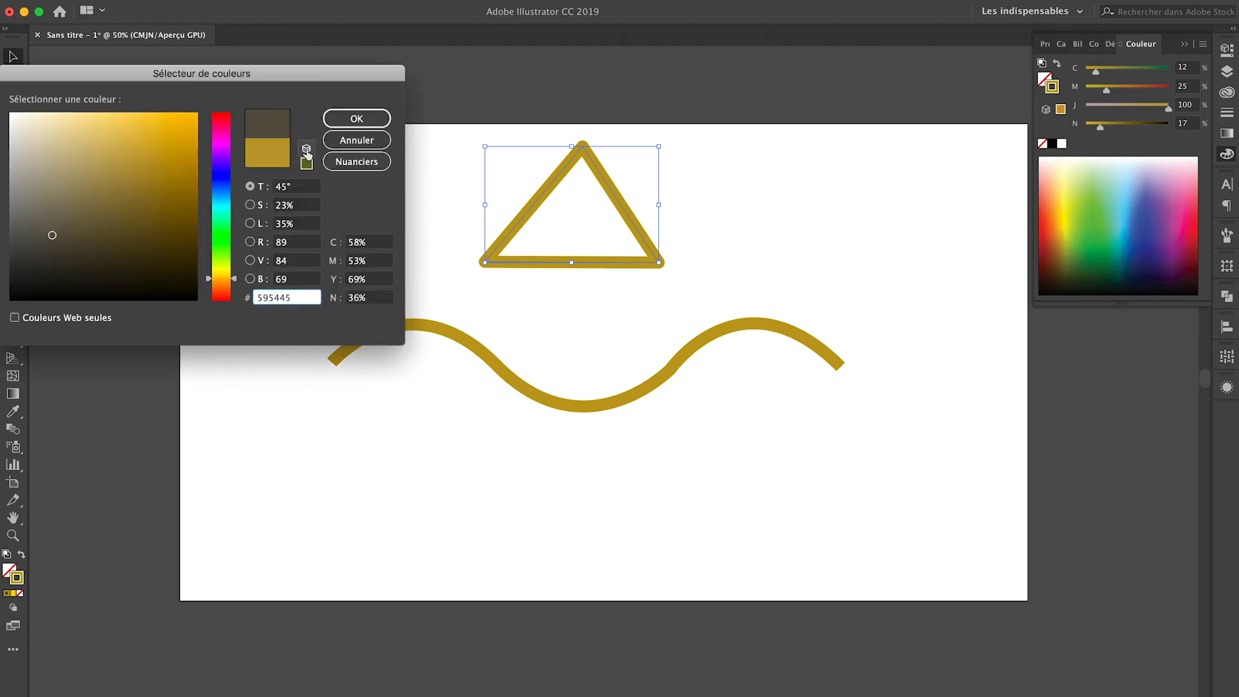
left_click(347, 119)
left_click(389, 198)
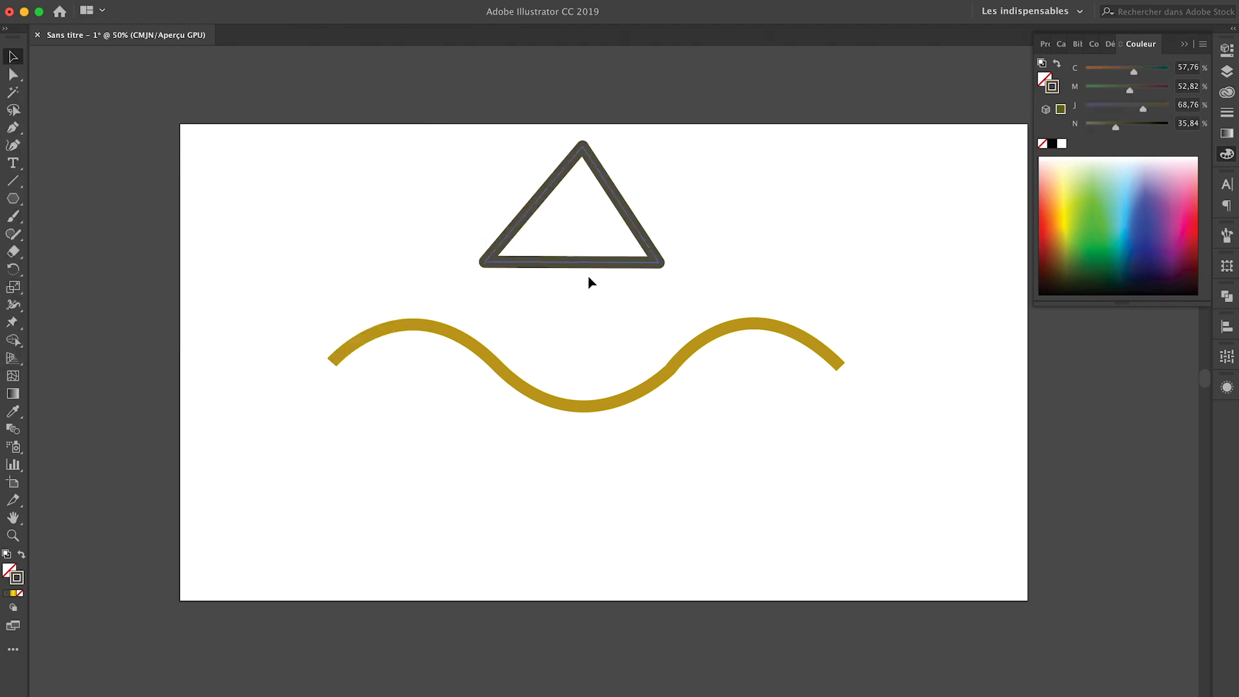
left_click_drag(584, 267, 596, 305)
left_click(386, 291)
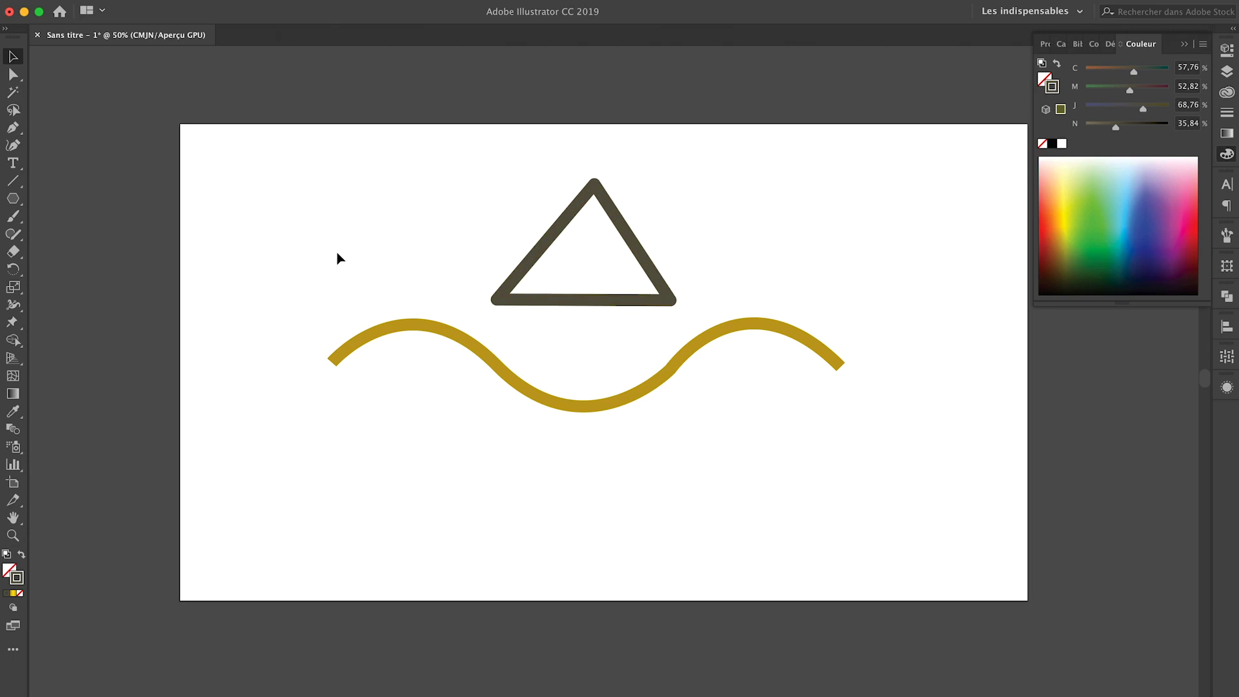
Alt-drag a copy of the grey triangle below the wave and rotate it 180° to point down
left_click(549, 298)
left_click_drag(550, 303, 551, 521)
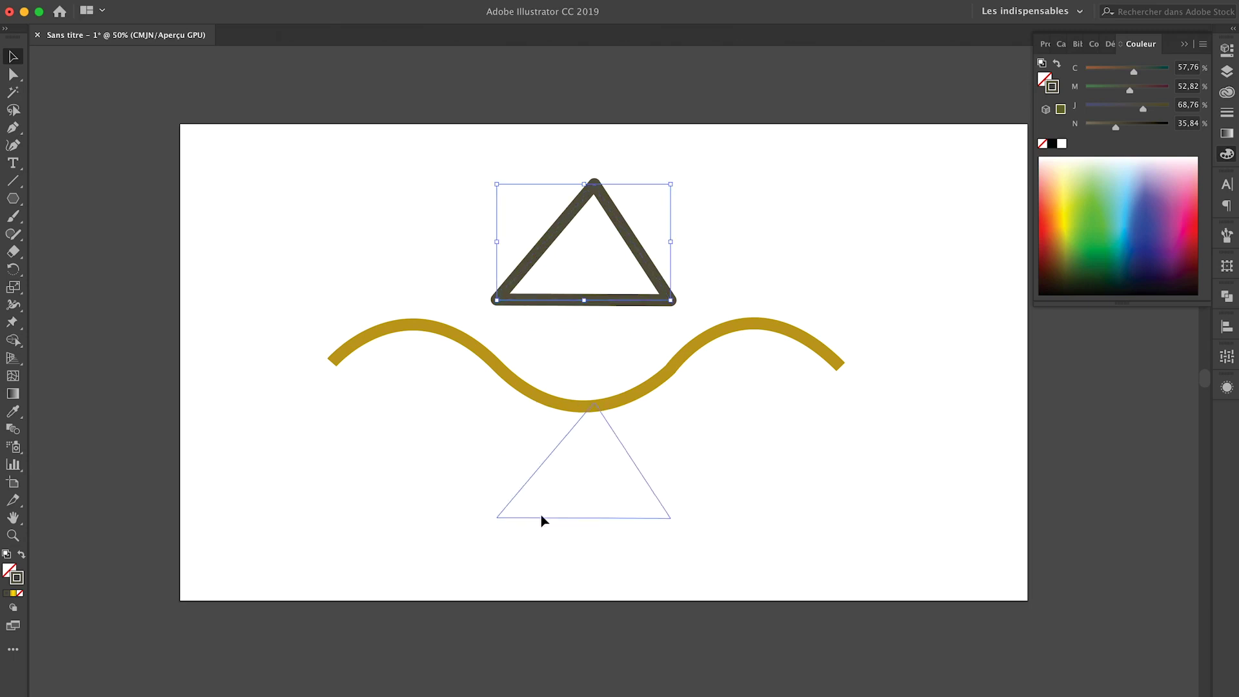
left_click_drag(676, 403, 518, 526)
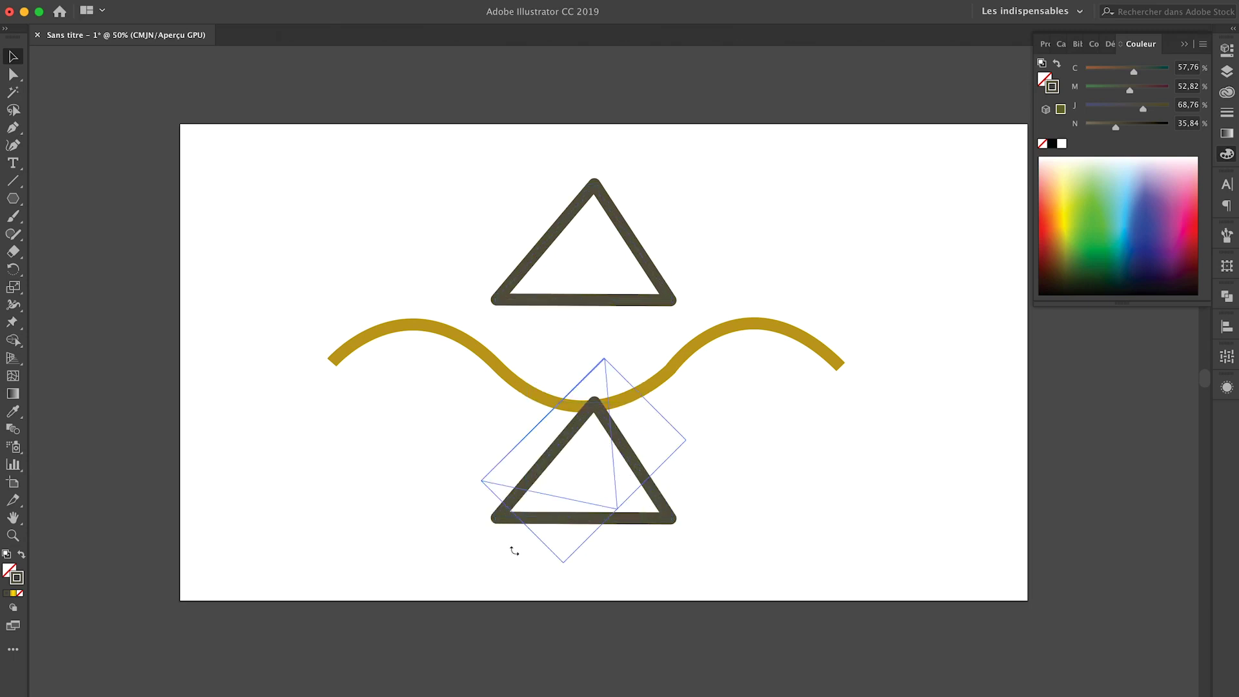
left_click_drag(529, 459, 535, 507)
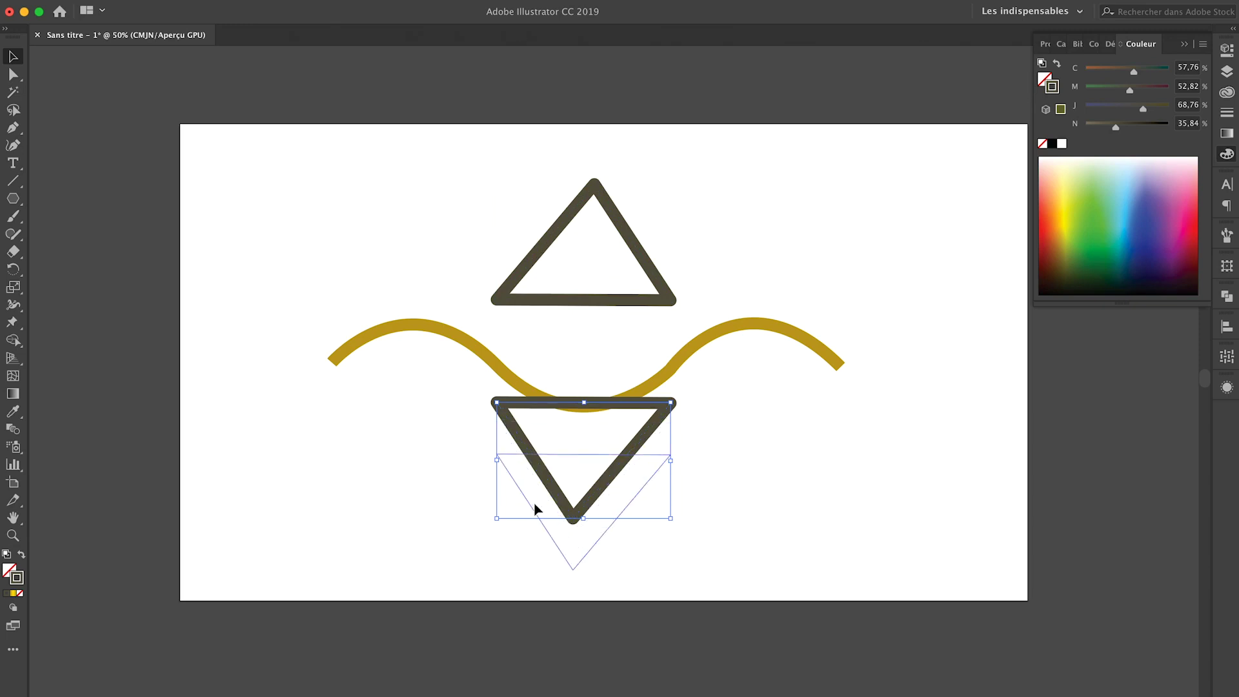
left_click(409, 392)
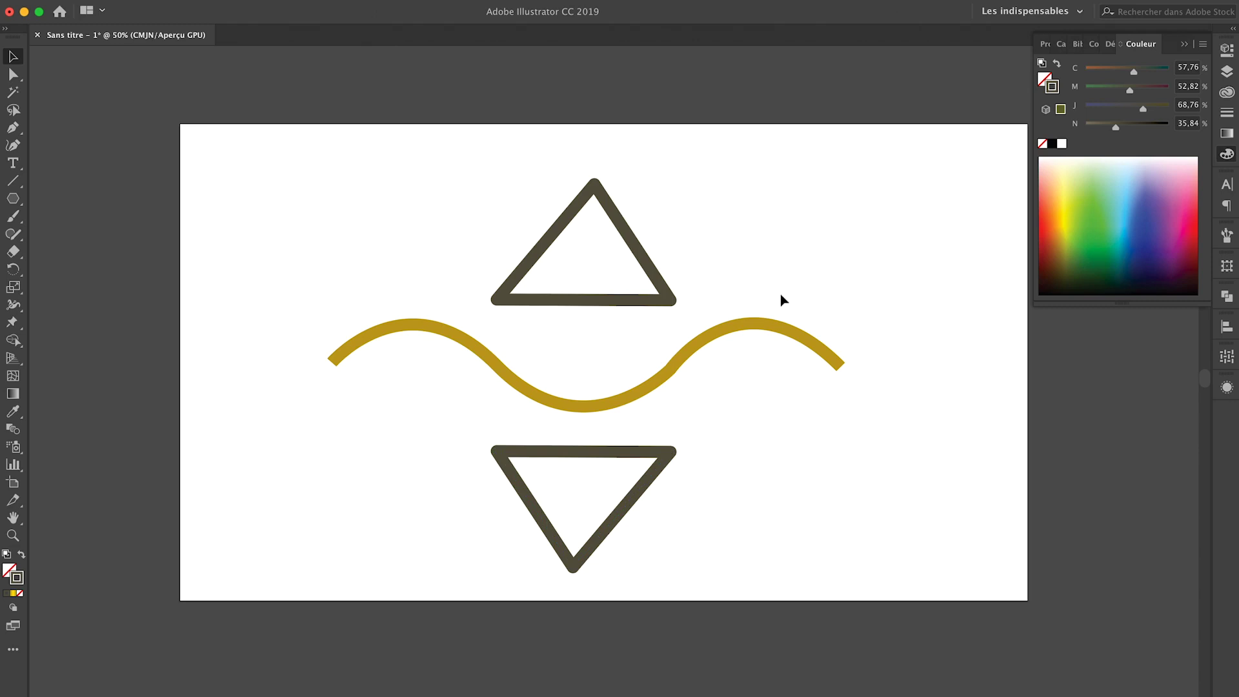
Draw a dark grey arc from left of the upper triangle, bowing across the icon's top
left_click(13, 128)
left_click(431, 187)
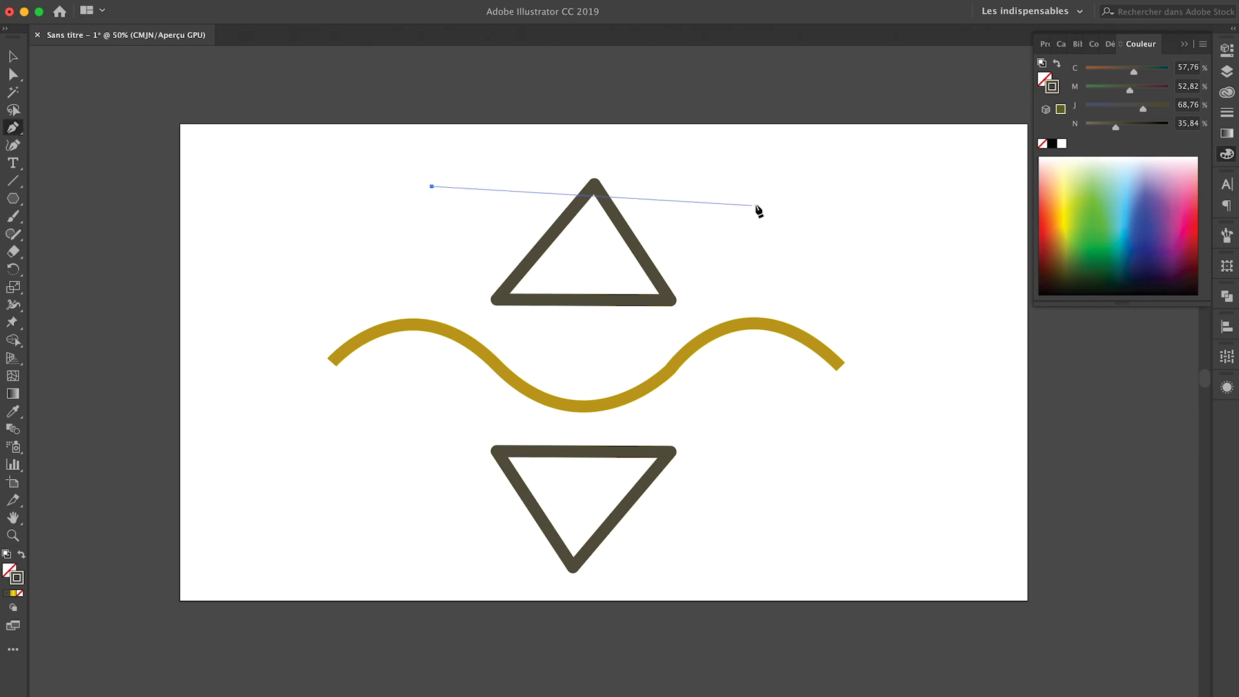
mouse_move(769, 186)
left_mouse_down()
mouse_move(975, 80)
mouse_move(962, 62)
left_mouse_up()
key("v")
left_click(536, 143)
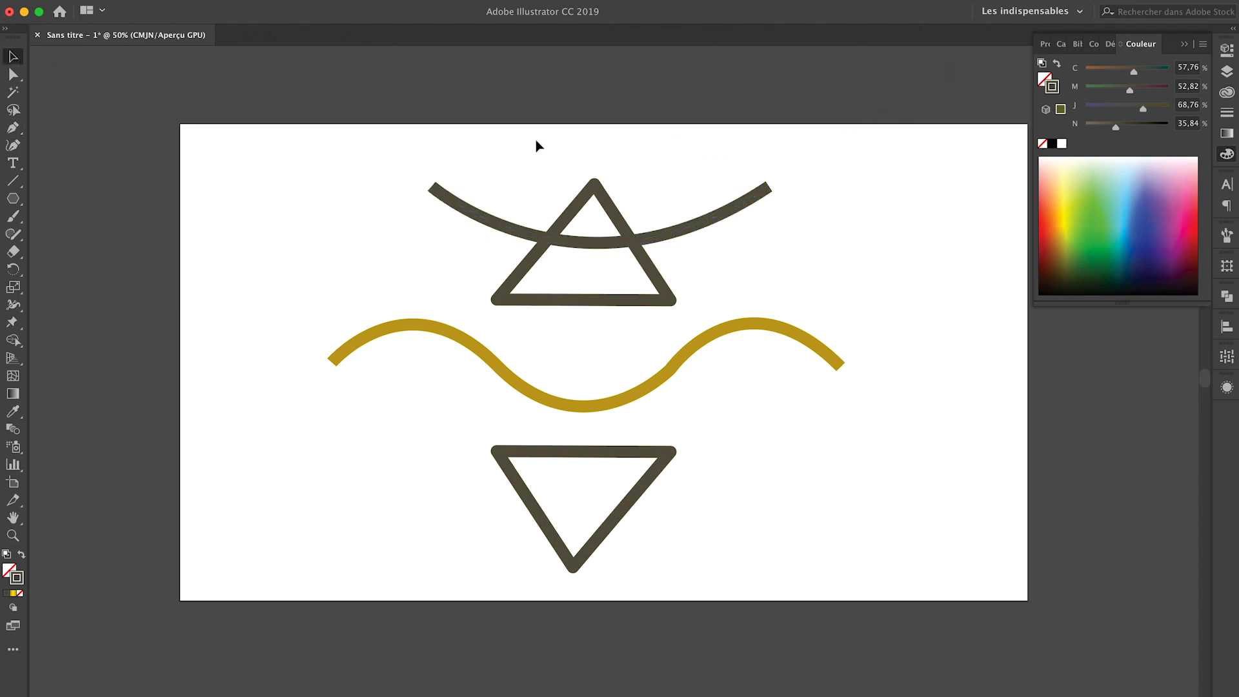